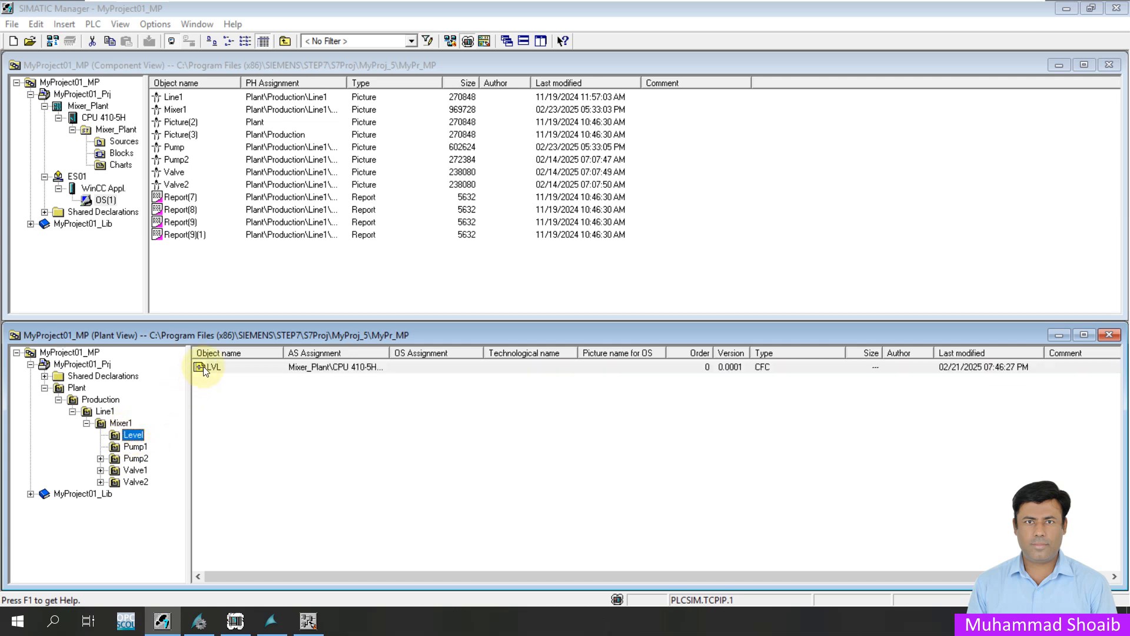
Step: Switch to the LVL chart in CFC and open the object properties of the Level monitoring block
click(203, 366)
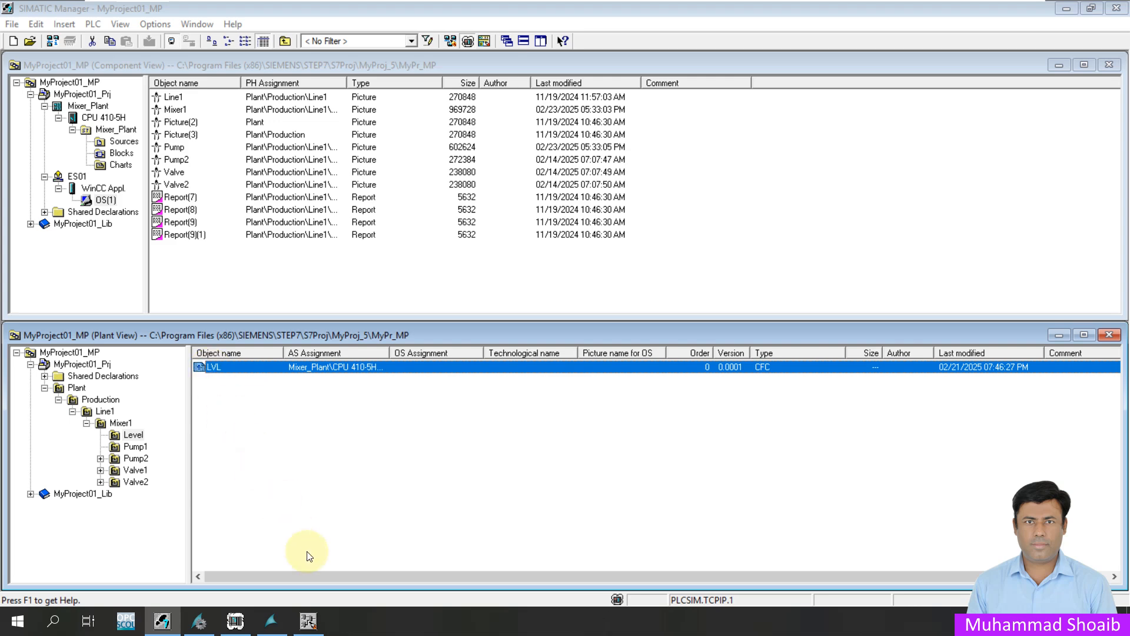
click(309, 621)
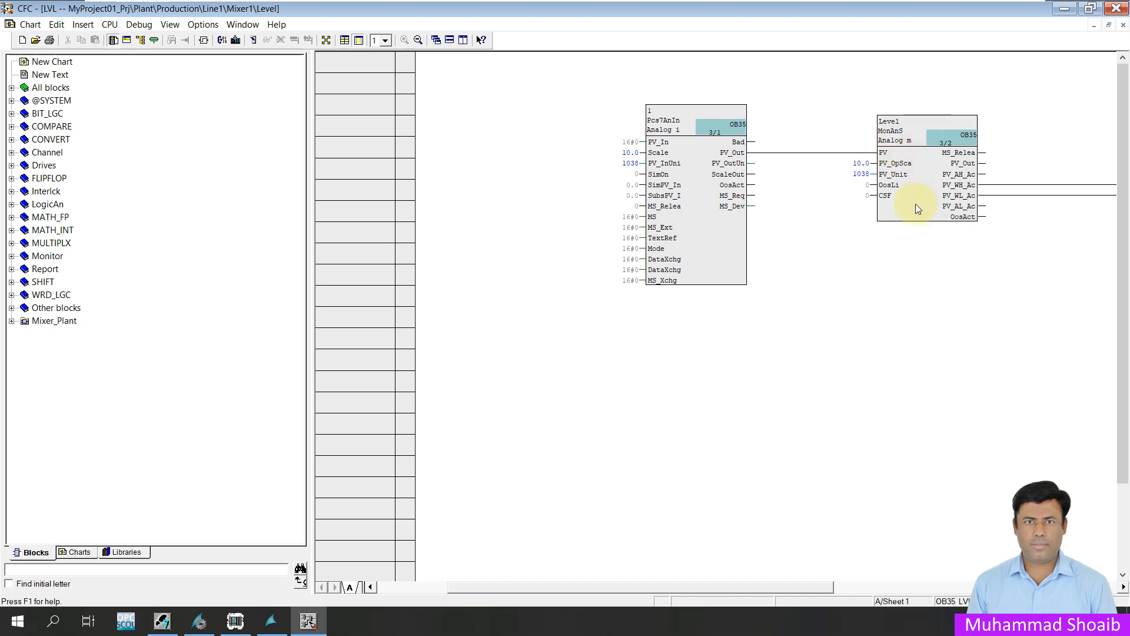
click(915, 206)
right_click(916, 208)
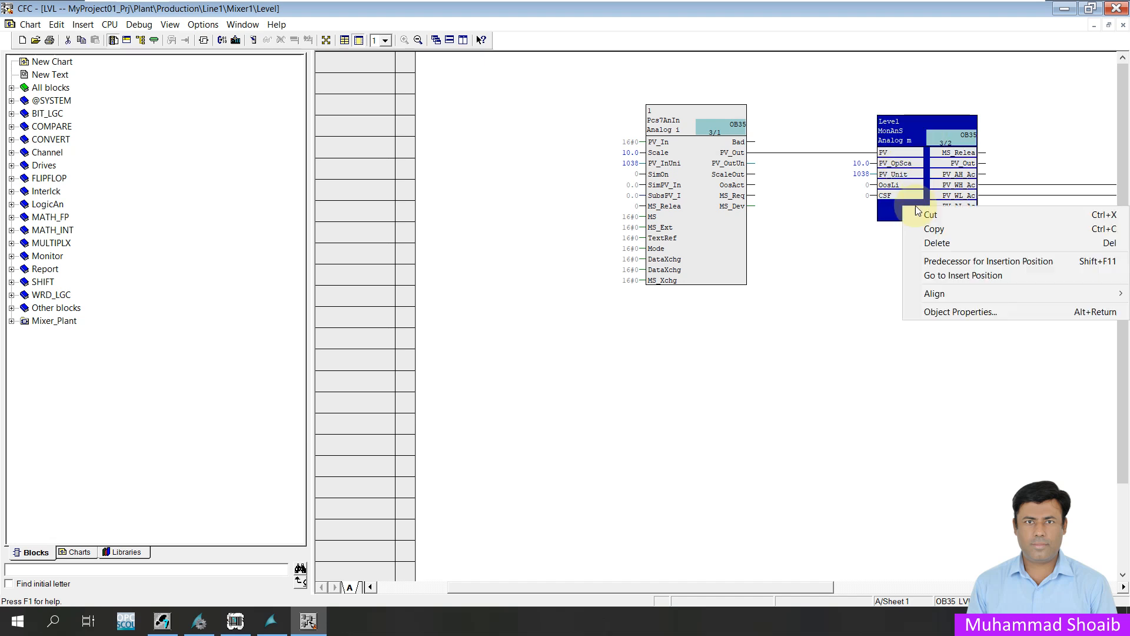
click(941, 312)
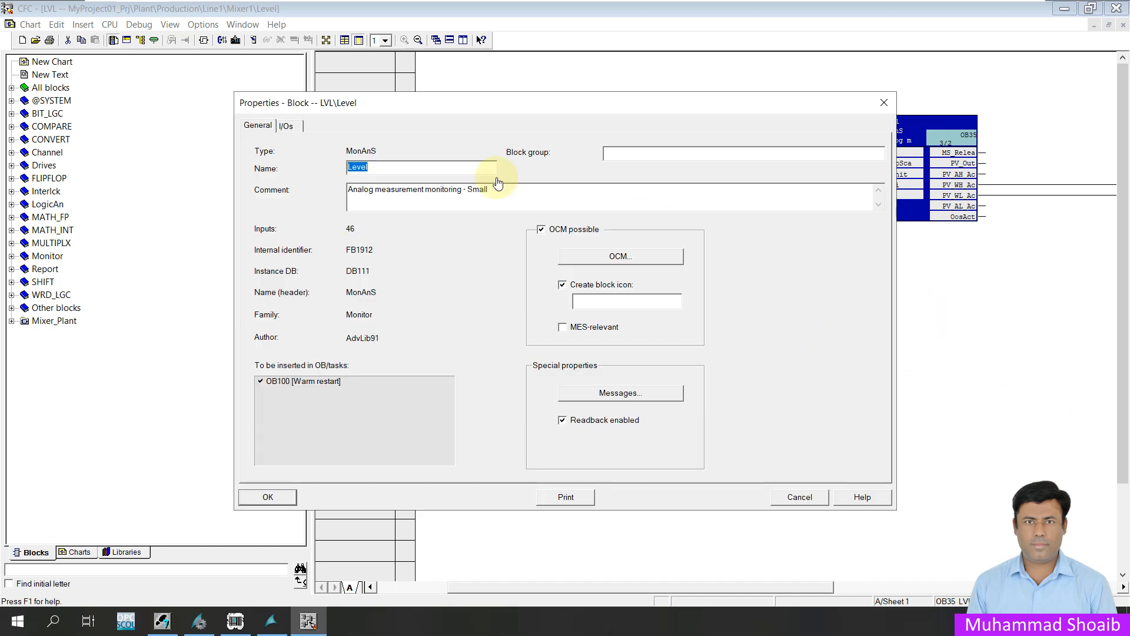
Step: Examine the operator authorization levels assigned to the Level block's I/Os
click(286, 127)
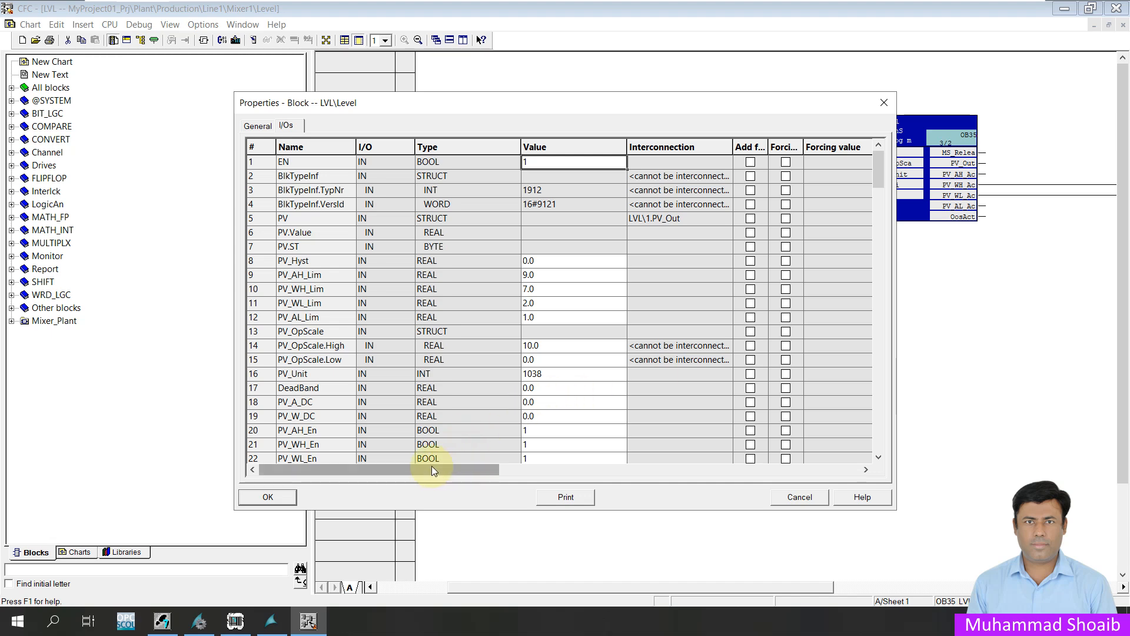
drag(432, 465, 852, 471)
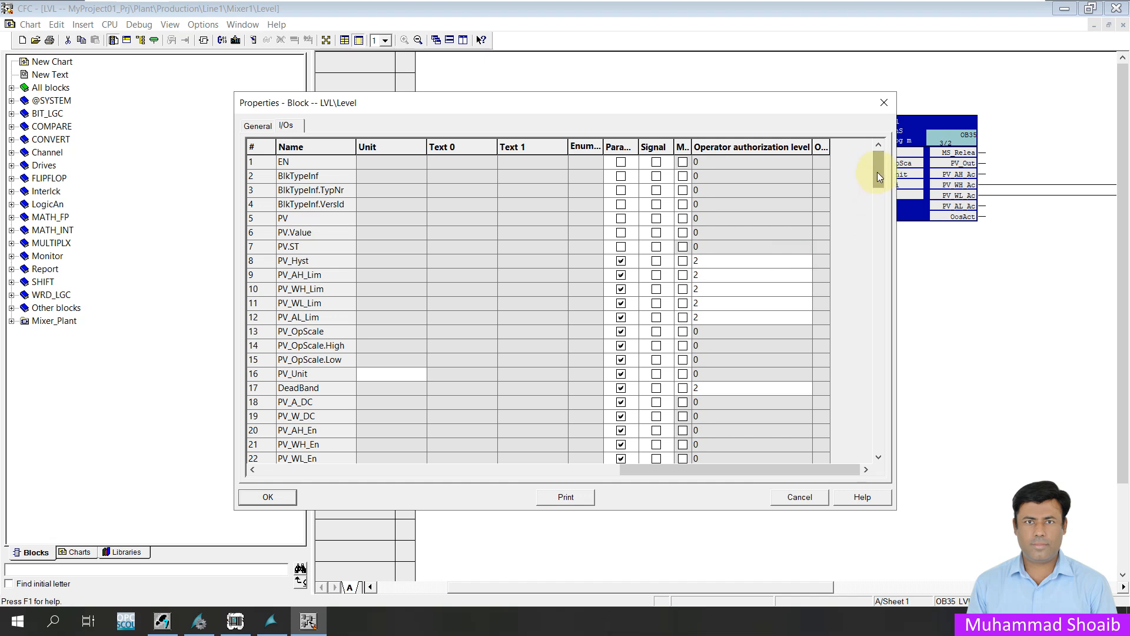
drag(877, 172, 807, 288)
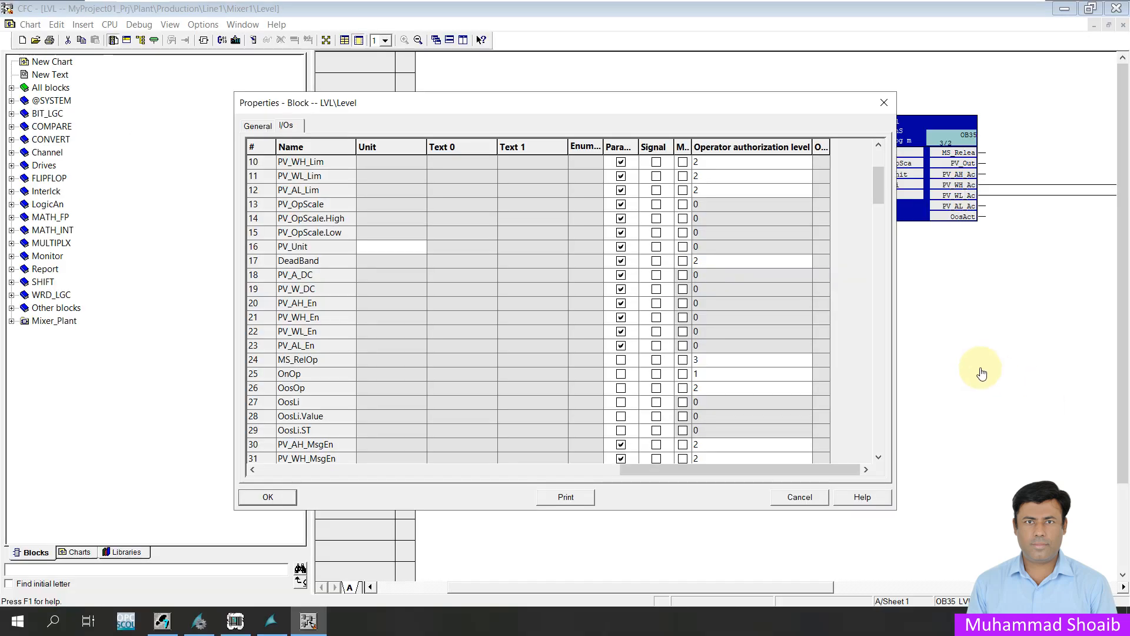
drag(878, 185, 886, 151)
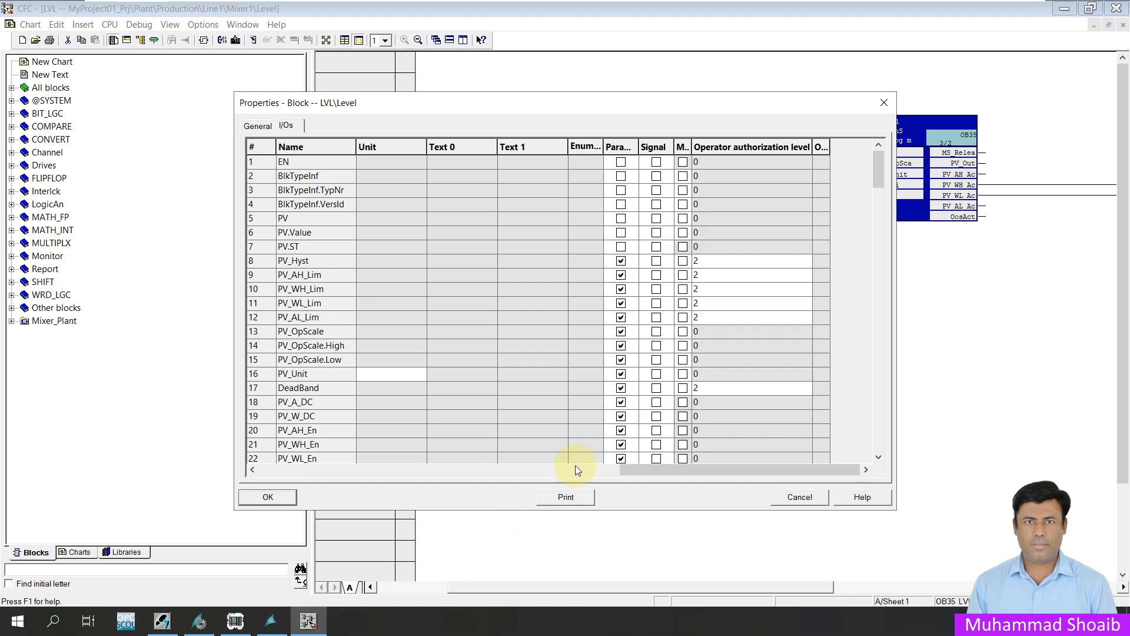
Step: Switch to the WinCC runtime and set the tank level's simulated process value to 4.00 L in its faceplate
click(275, 621)
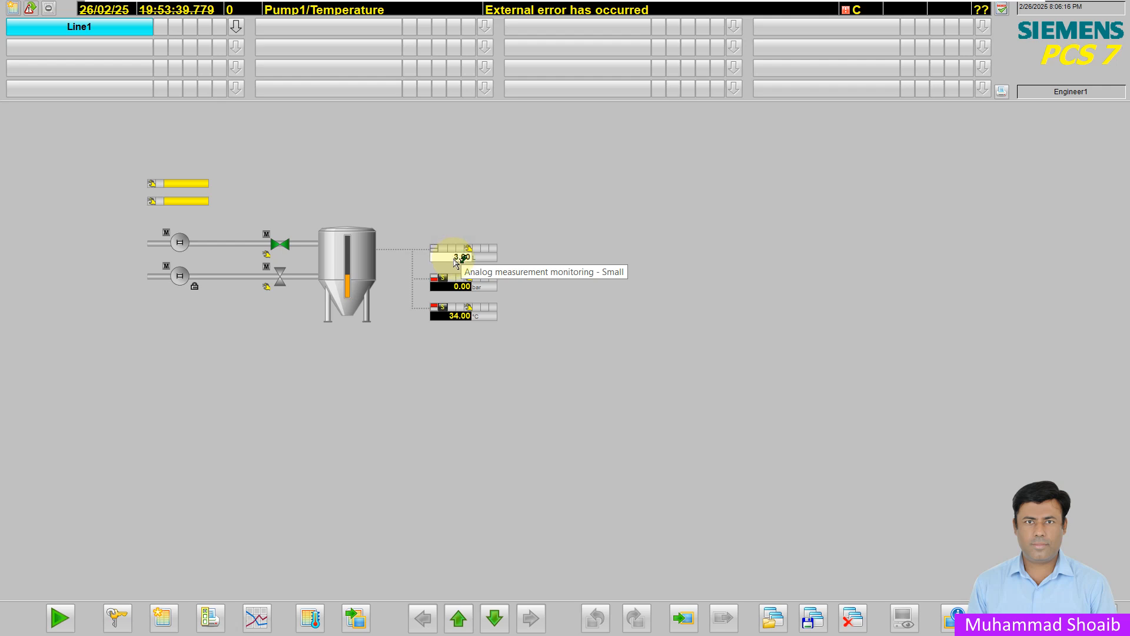
click(456, 262)
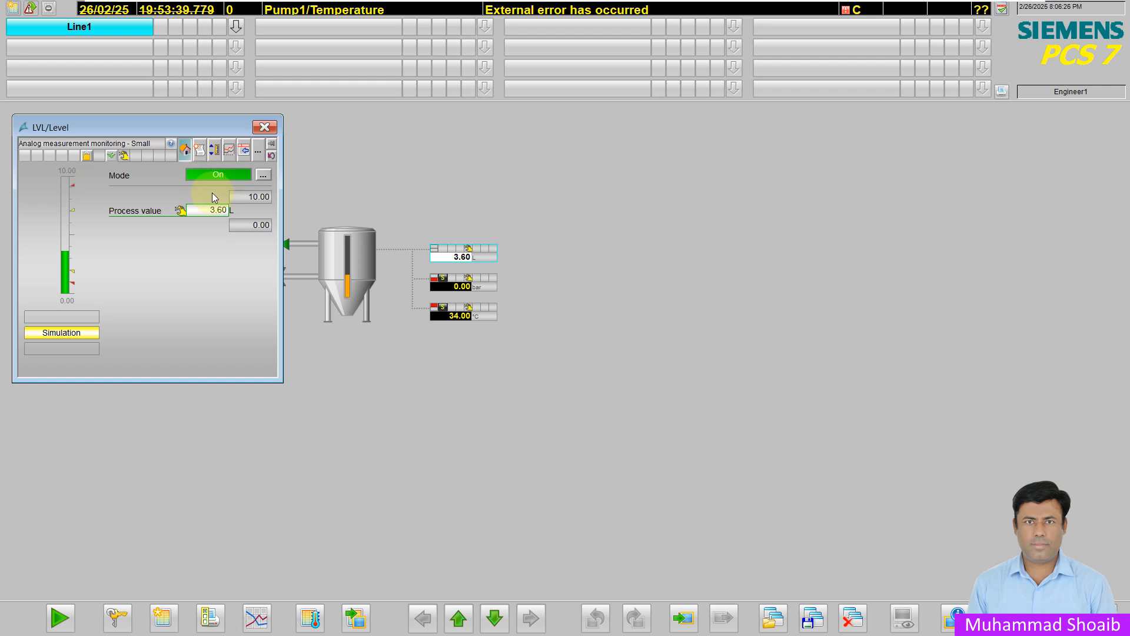
click(206, 211)
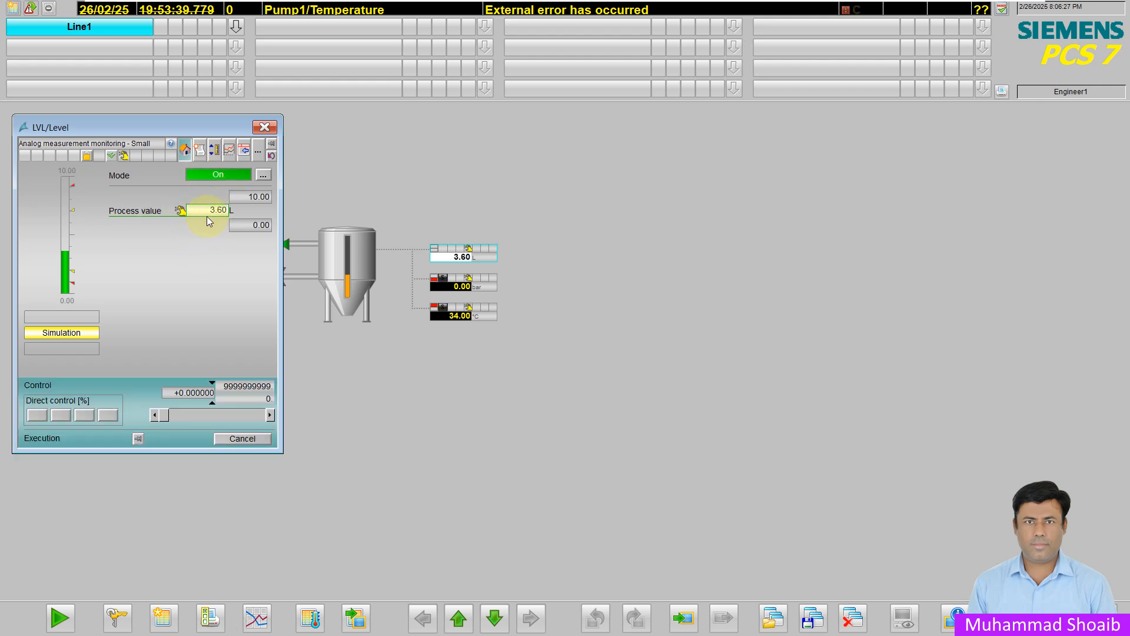
click(270, 415)
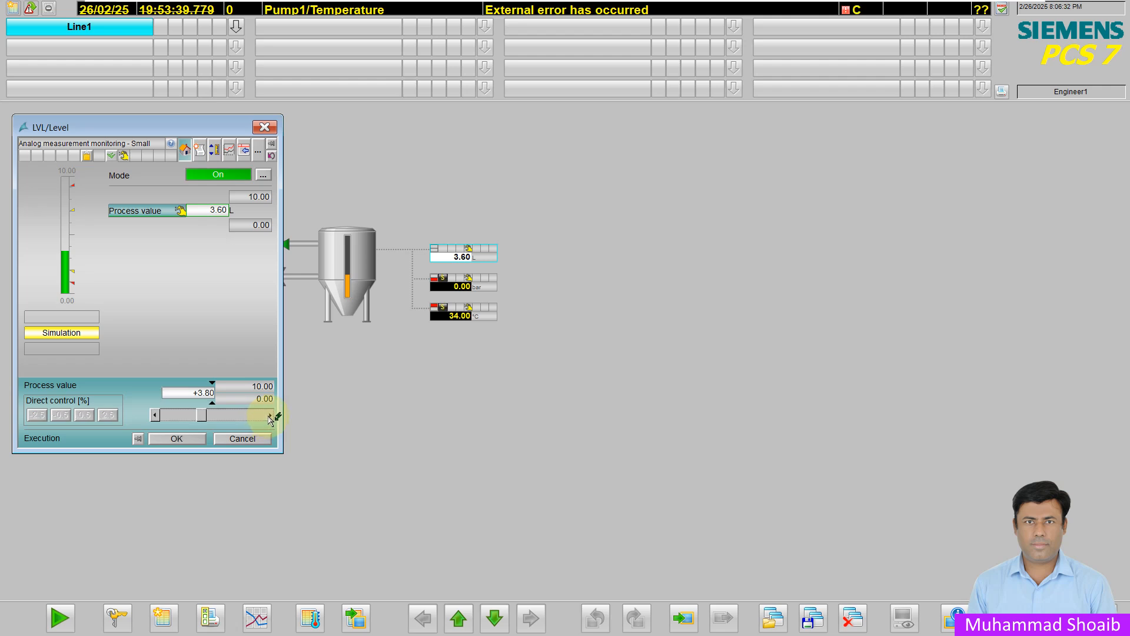
click(270, 415)
click(194, 438)
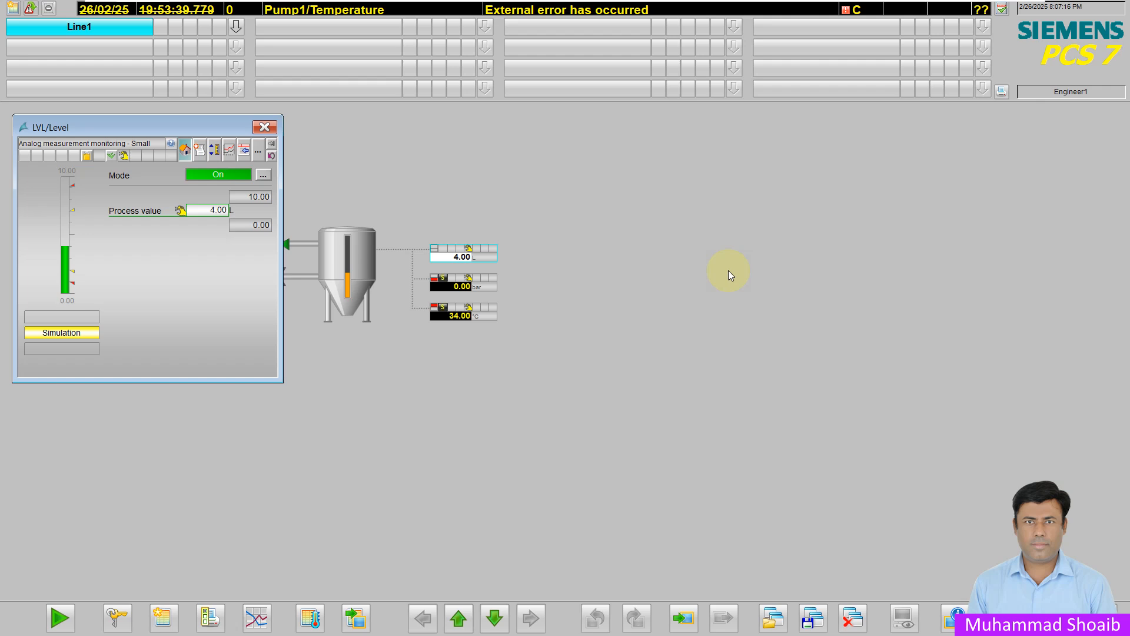
Step: Switch to WinCC Explorer and deactivate the OS runtime
key(super)
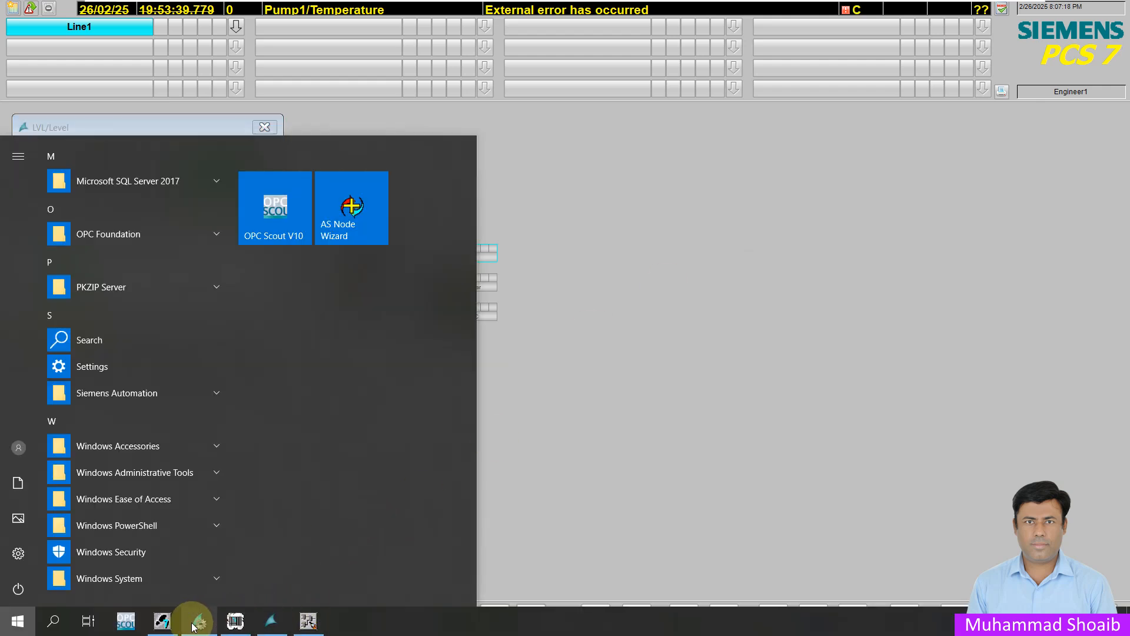
click(196, 623)
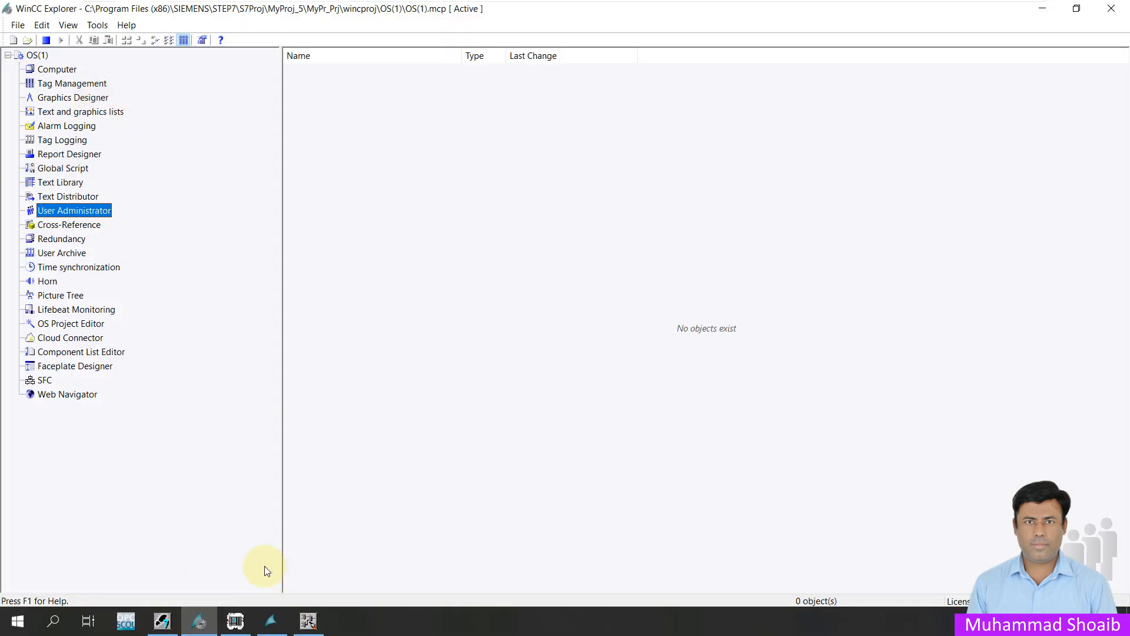
click(46, 39)
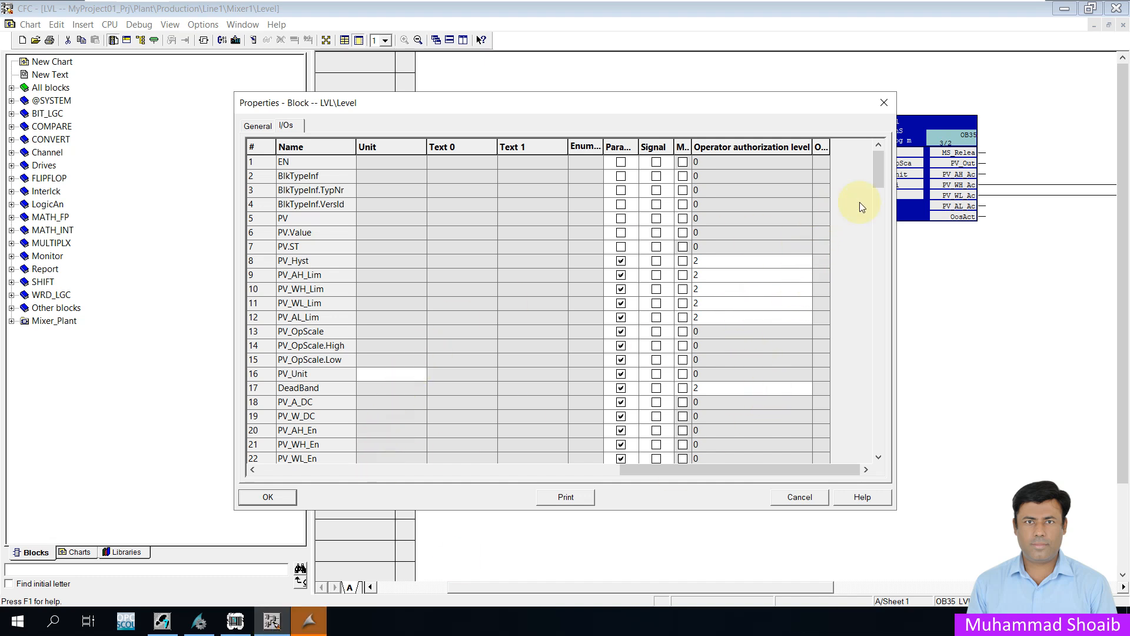
Step: Sort the Level block's I/Os by name in CFC and examine the SimOn input's comment and operator authorization level
click(327, 145)
drag(879, 168, 874, 235)
drag(742, 103, 681, 97)
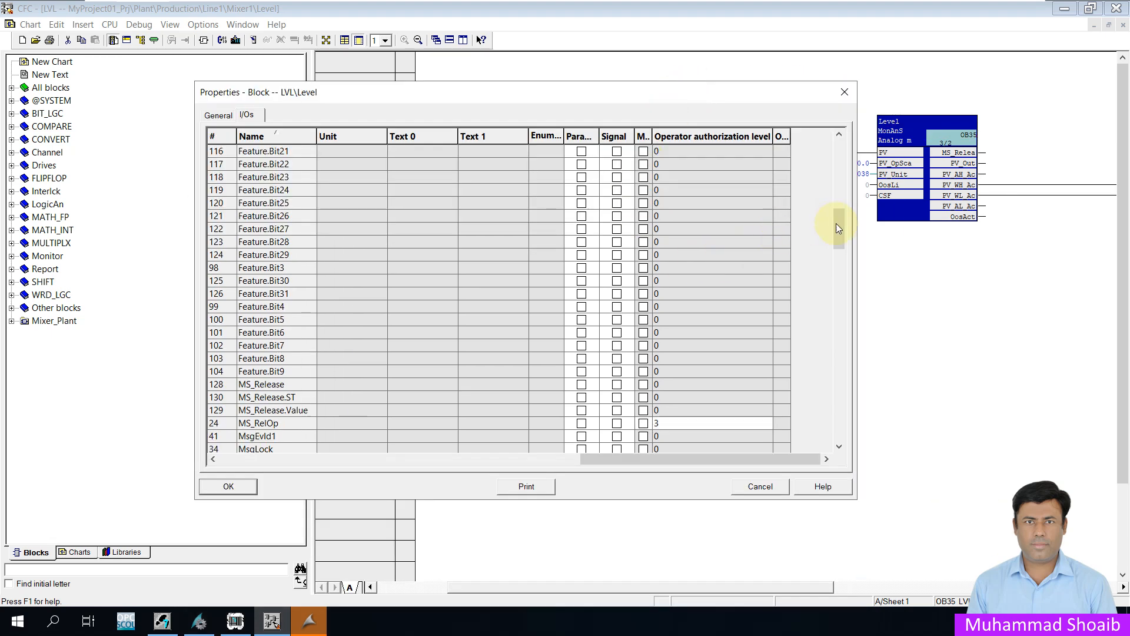
drag(839, 229, 829, 412)
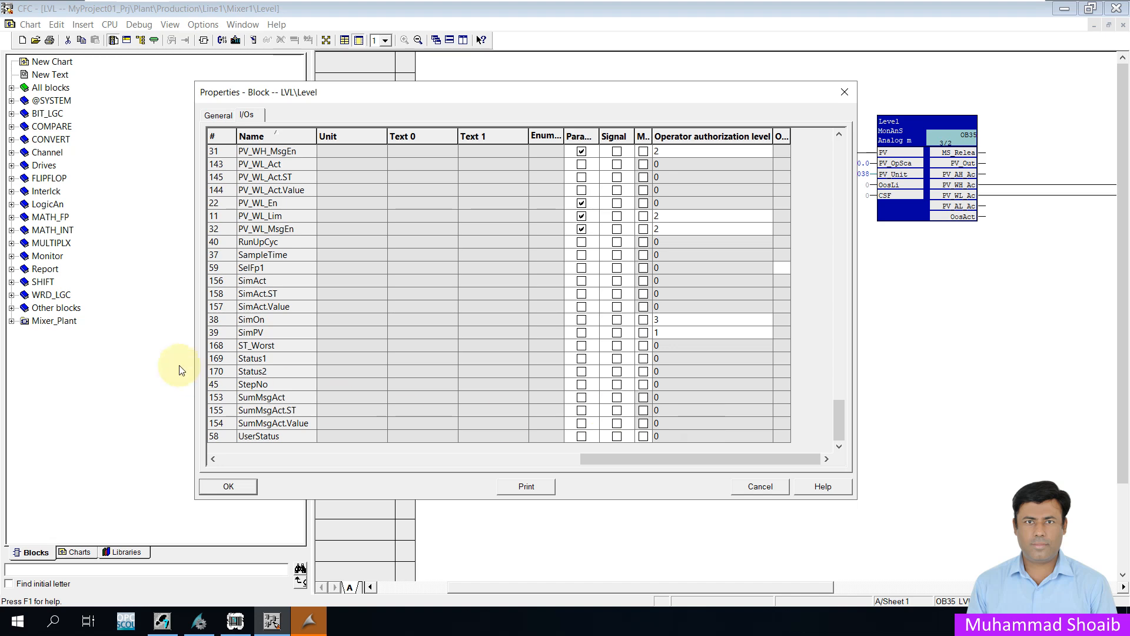
click(213, 319)
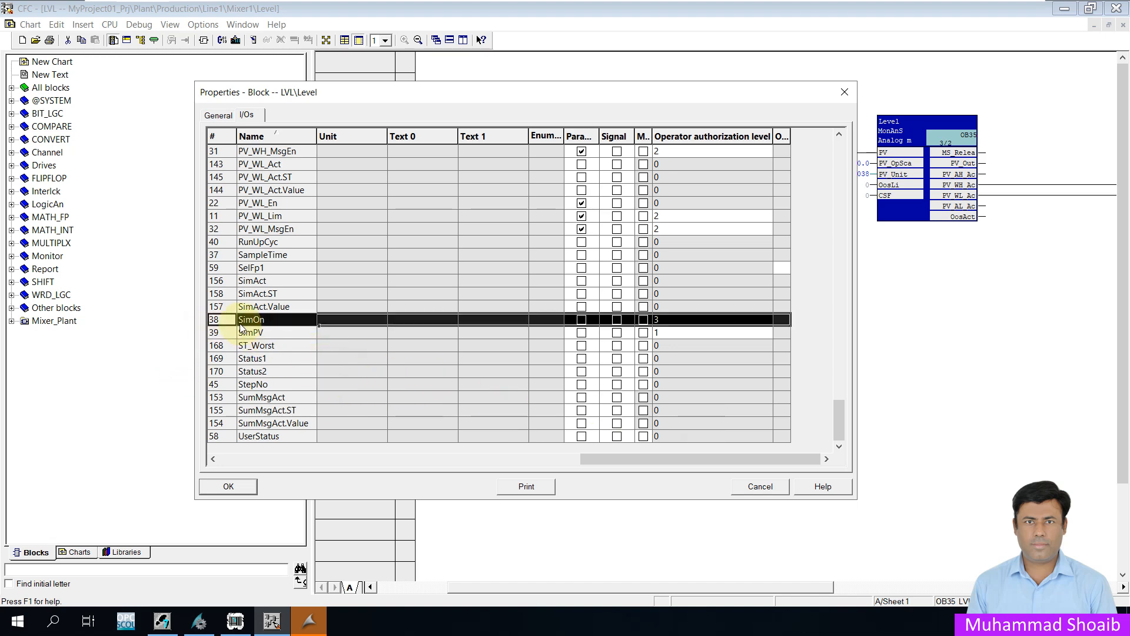
mouse_move(622, 456)
mouse_down()
mouse_move(486, 461)
mouse_move(642, 451)
mouse_up()
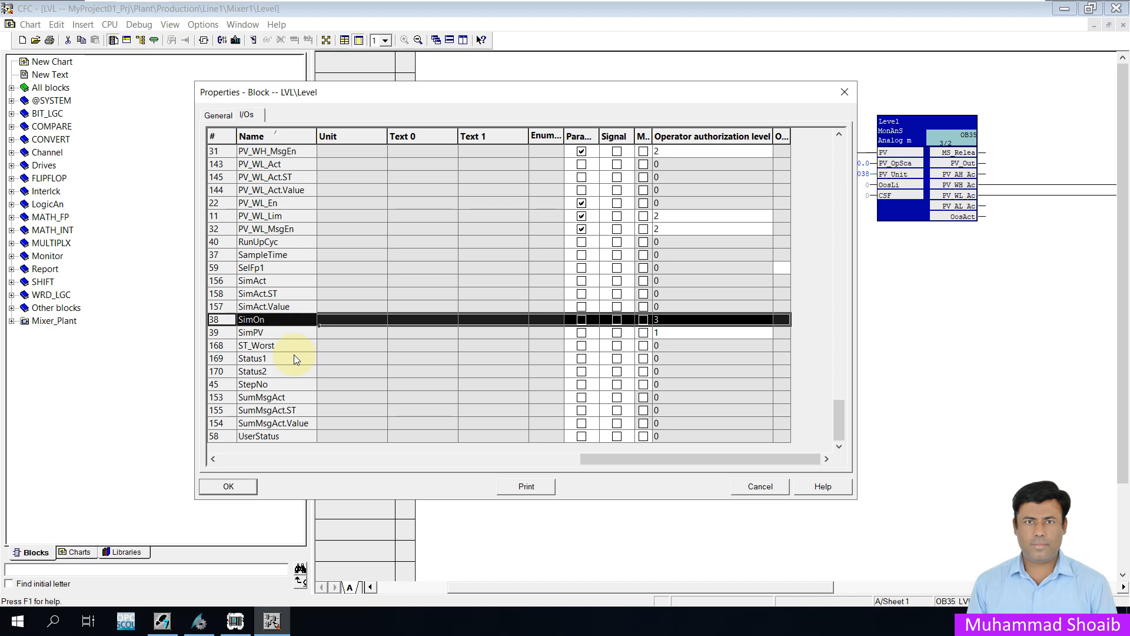
drag(642, 458, 684, 453)
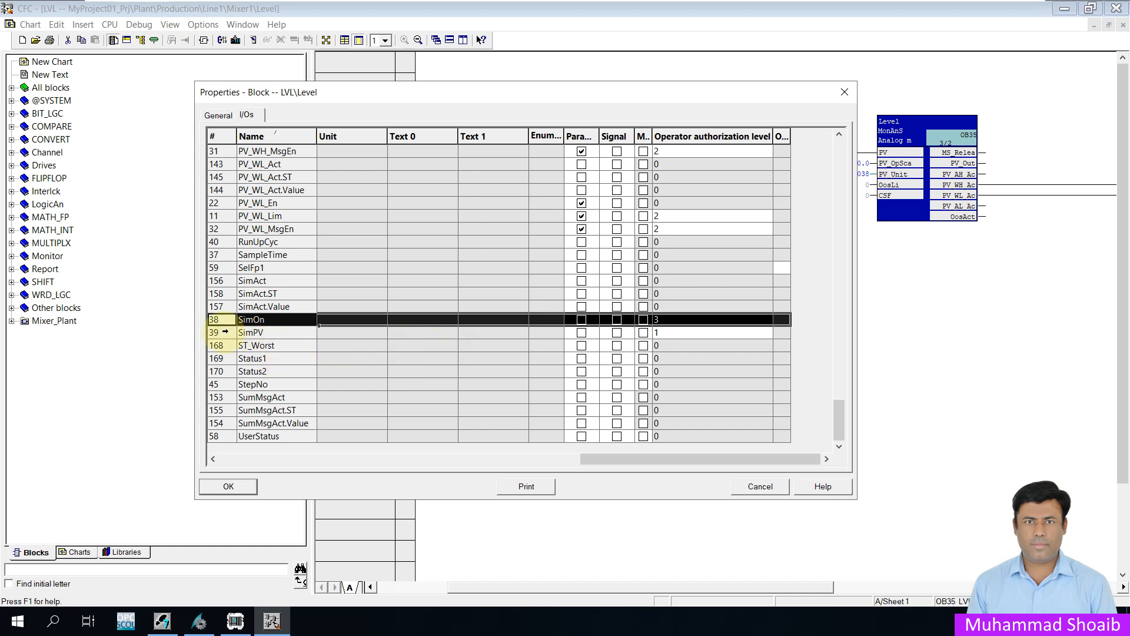
Step: Set the operator authorization level of the Level block's SimPV input to 4 and apply the block properties
click(225, 332)
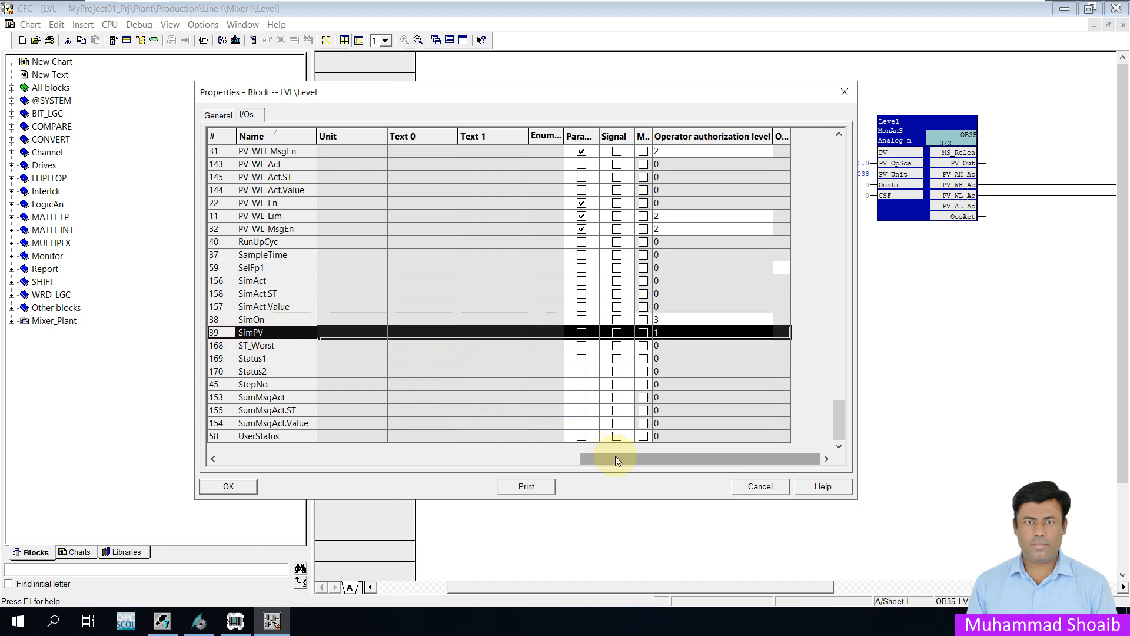
drag(594, 461, 421, 457)
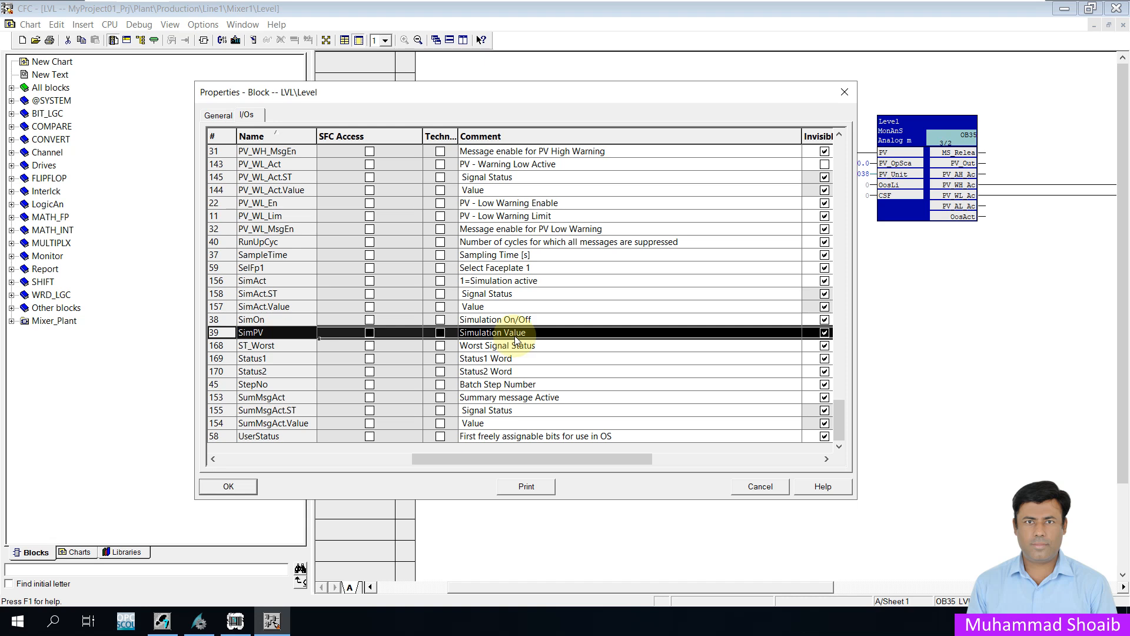
drag(427, 456, 628, 468)
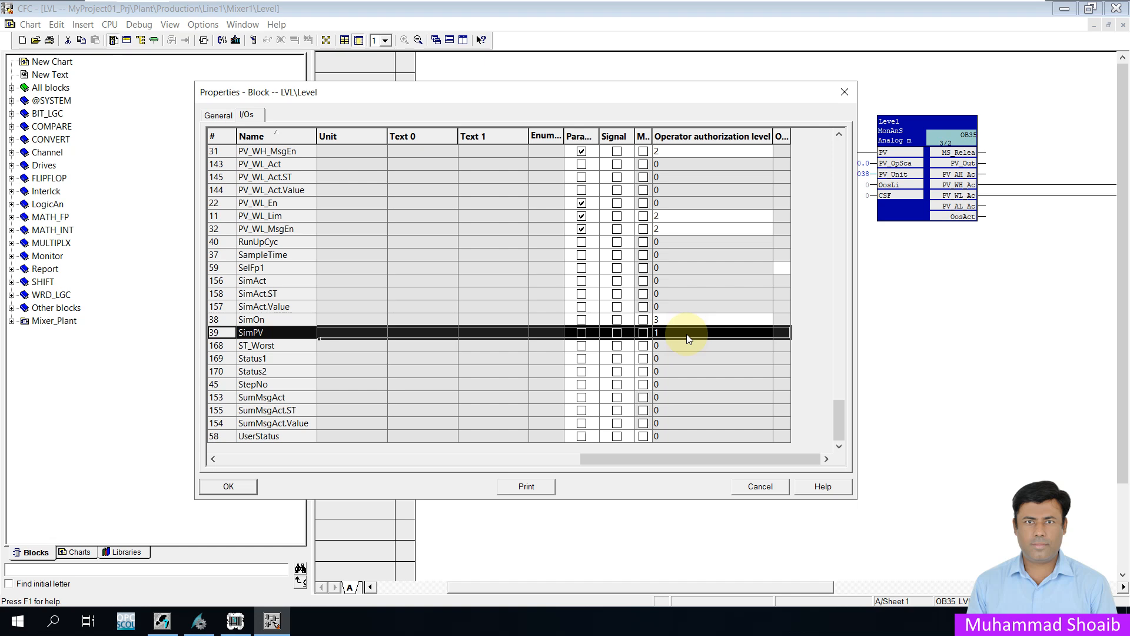
click(708, 337)
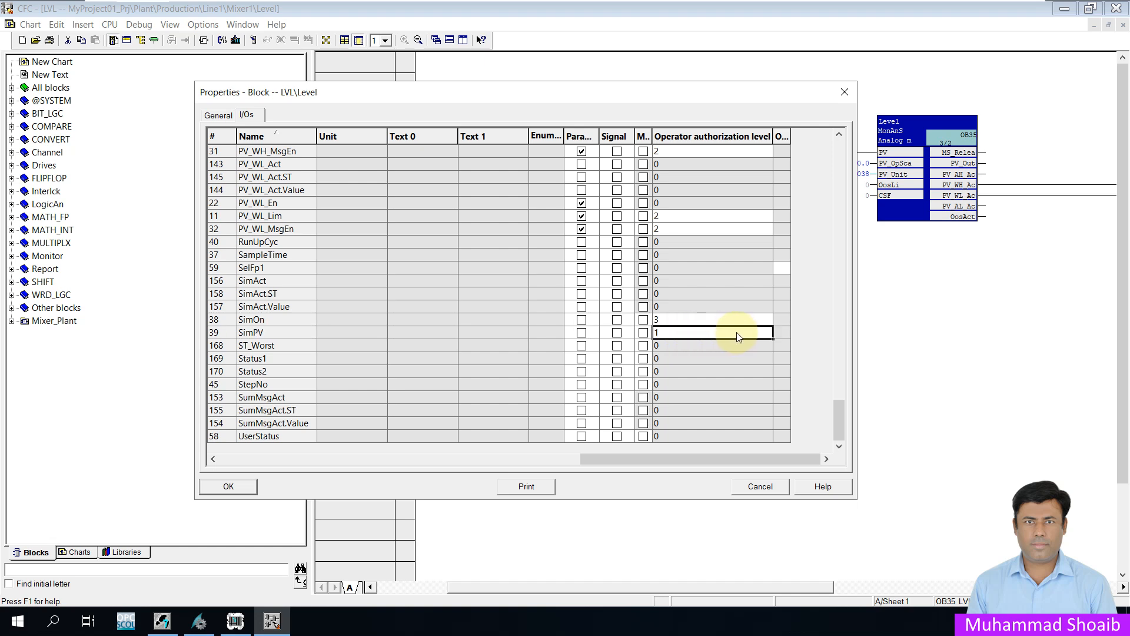
double_click(656, 333)
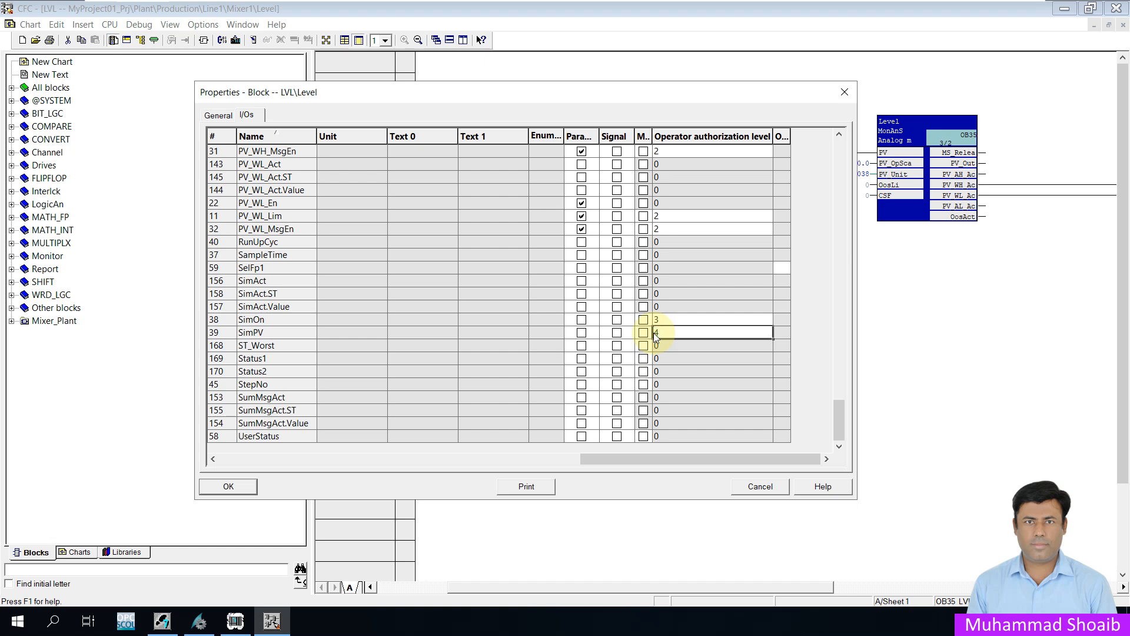
key(Return)
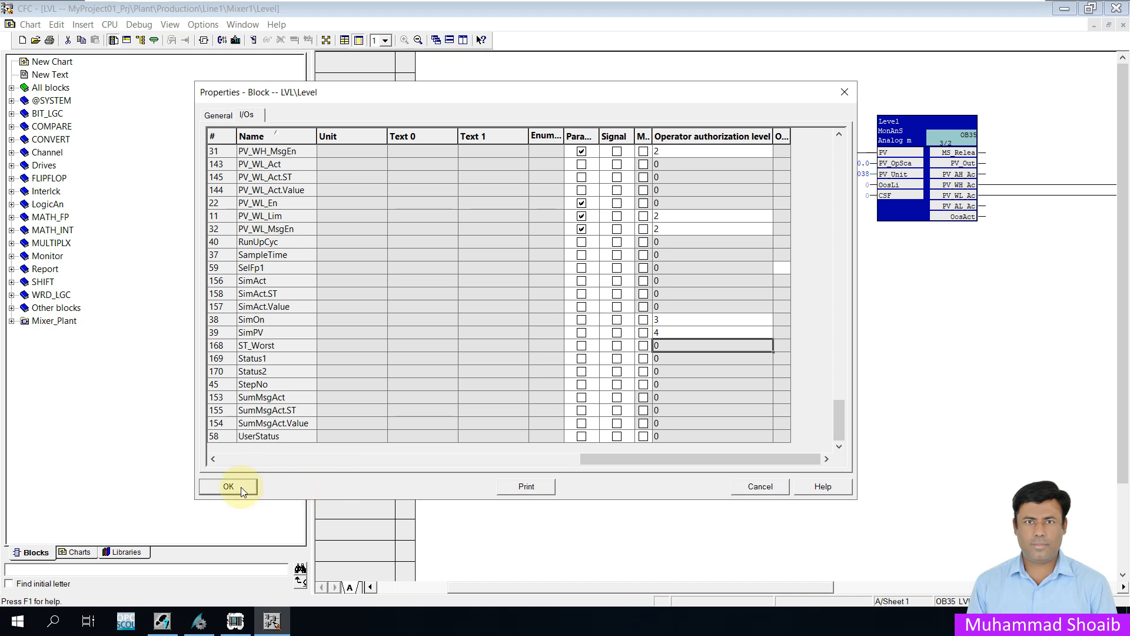
drag(600, 459, 435, 455)
click(496, 337)
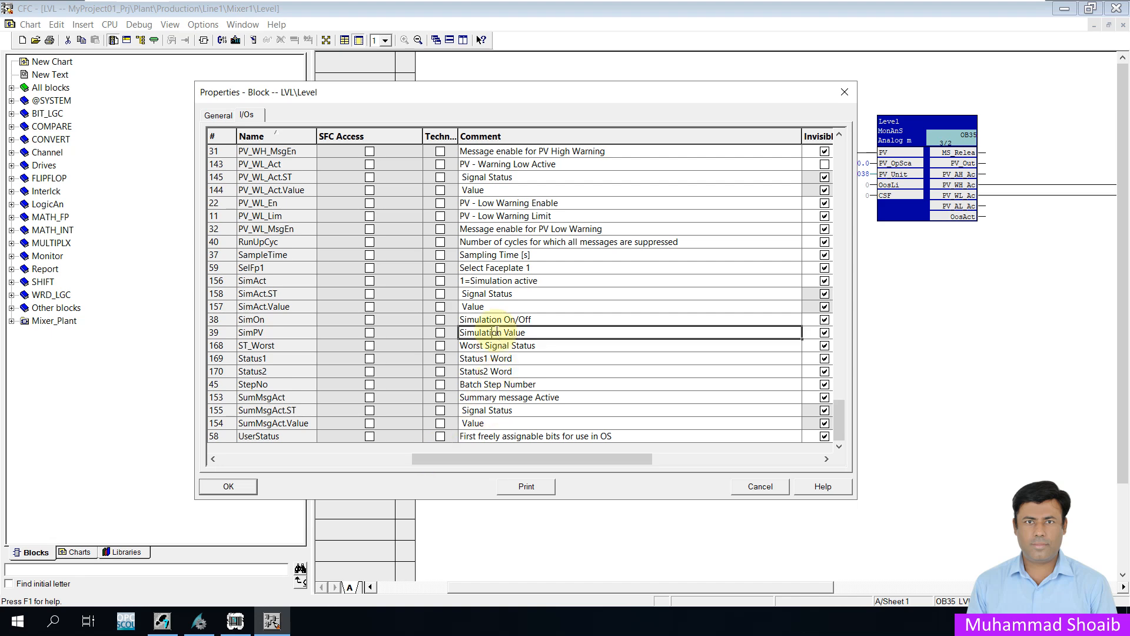
drag(464, 458, 633, 447)
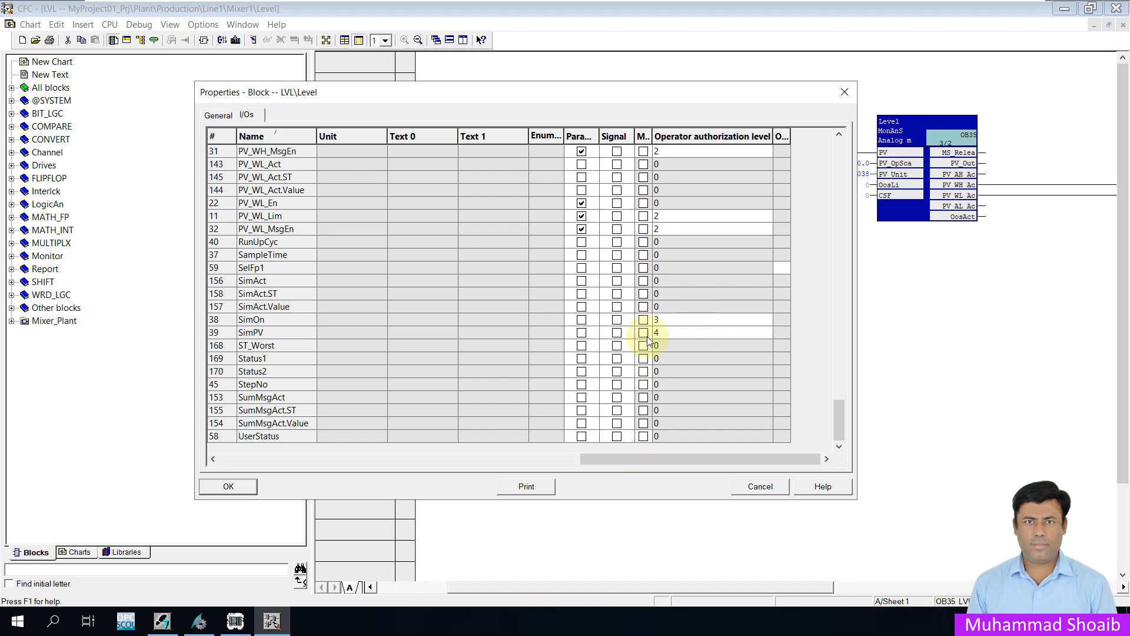
click(233, 487)
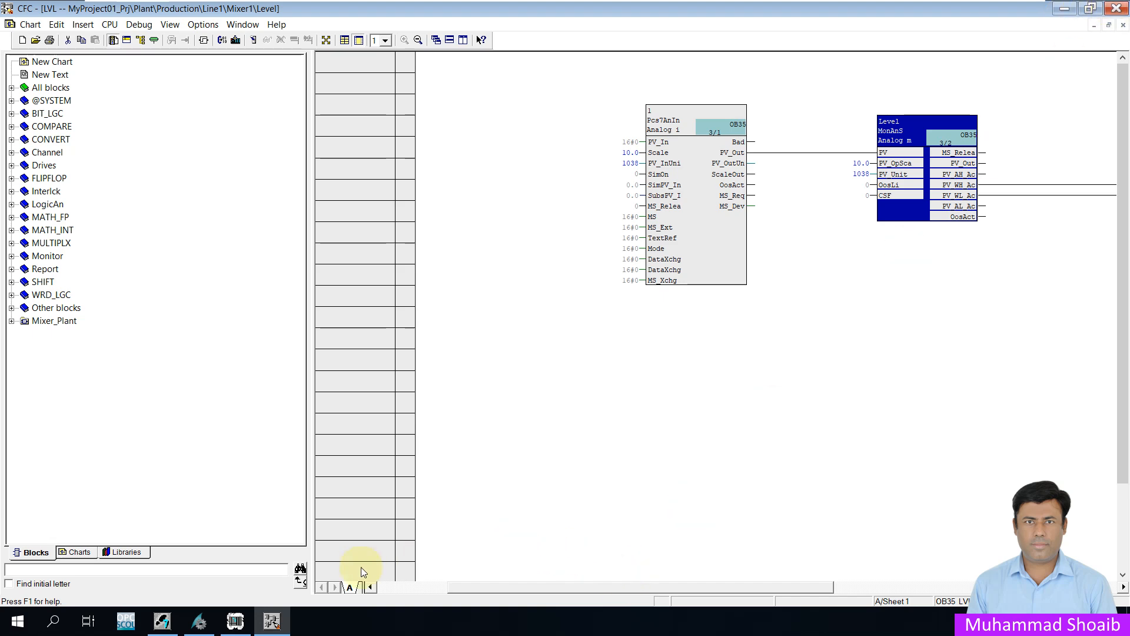
Step: Close CFC and compile the Mixer_Plant charts in SIMATIC Manager with changes only and module driver generation
key(alt+F4)
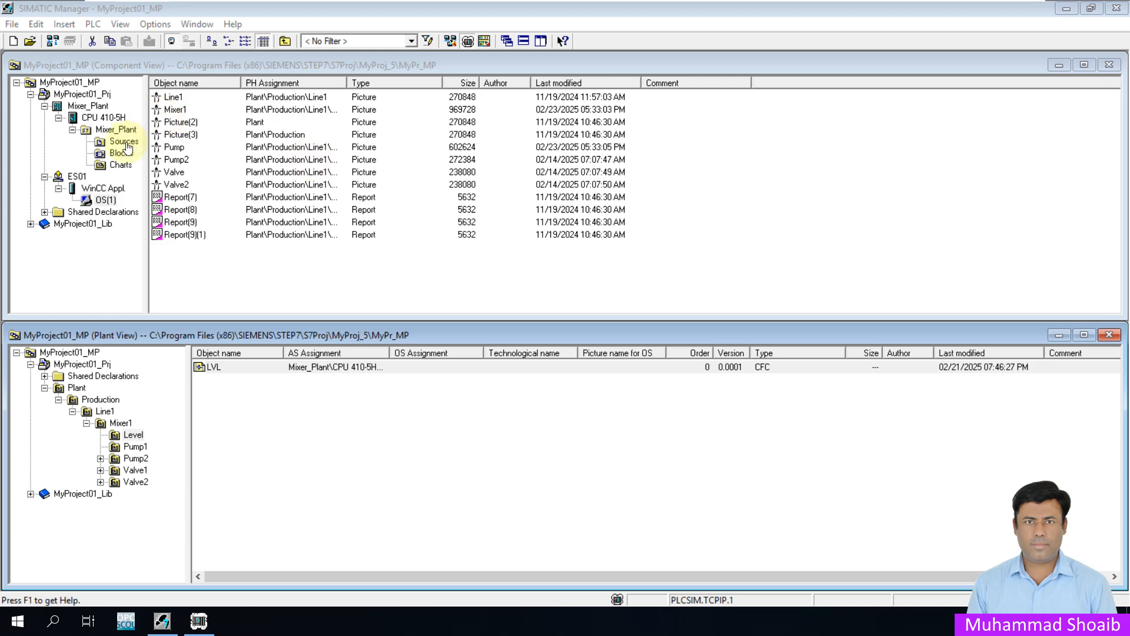
click(112, 166)
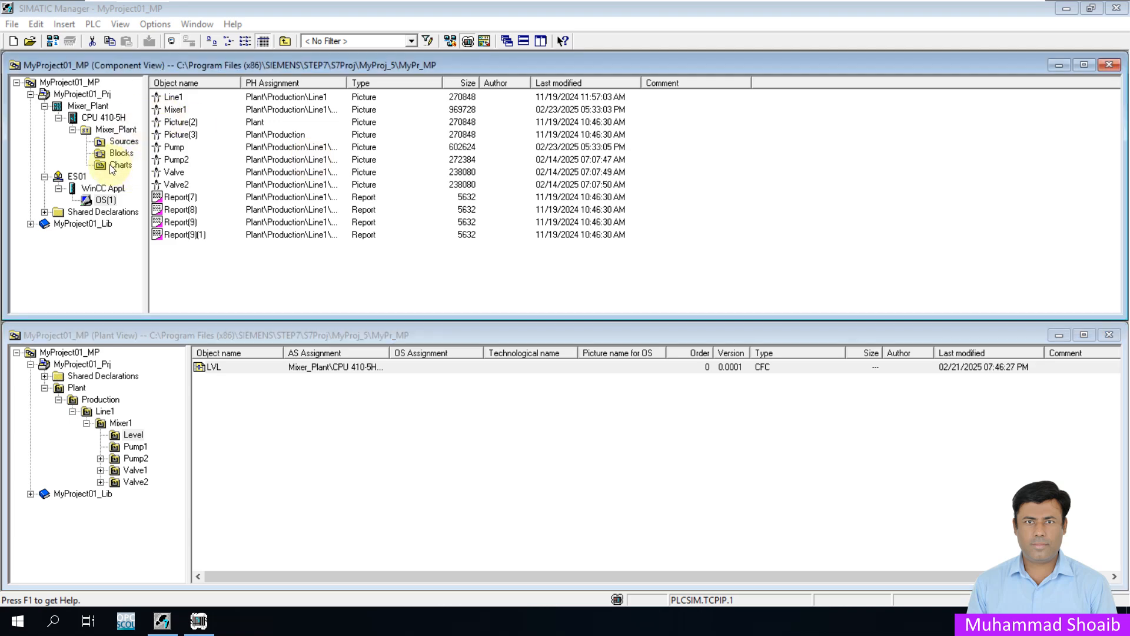
right_click(109, 164)
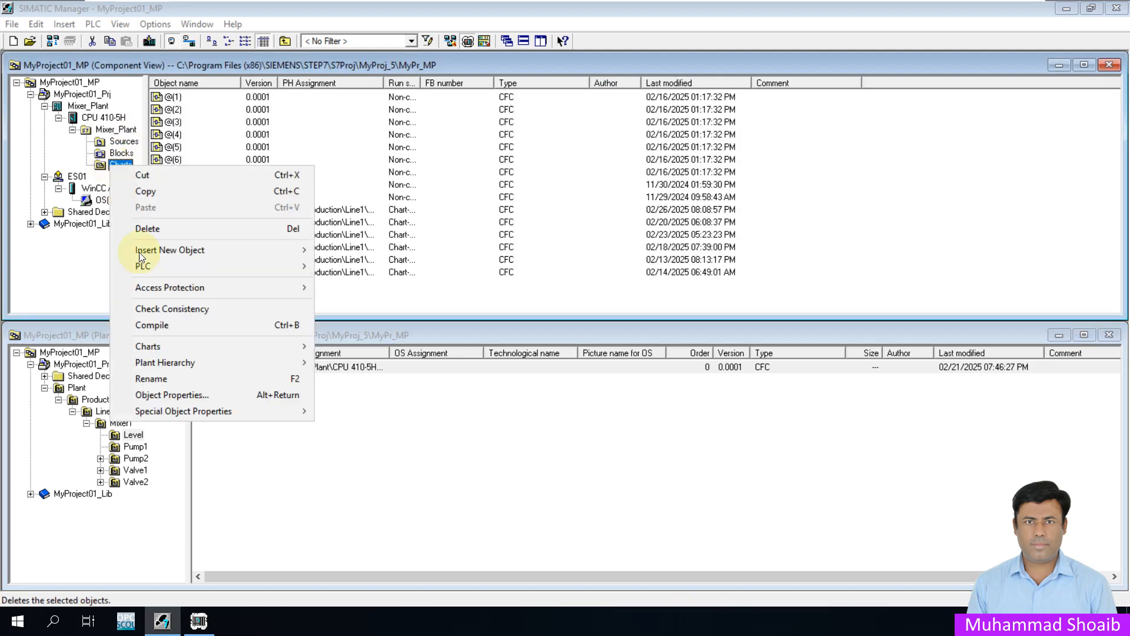
click(165, 325)
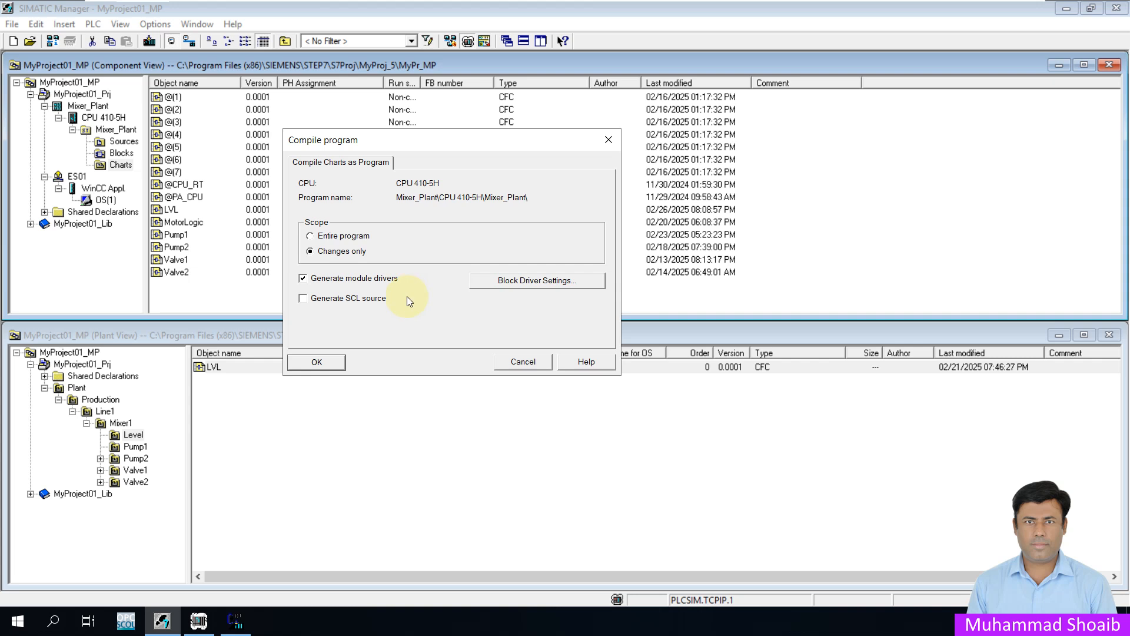
click(318, 360)
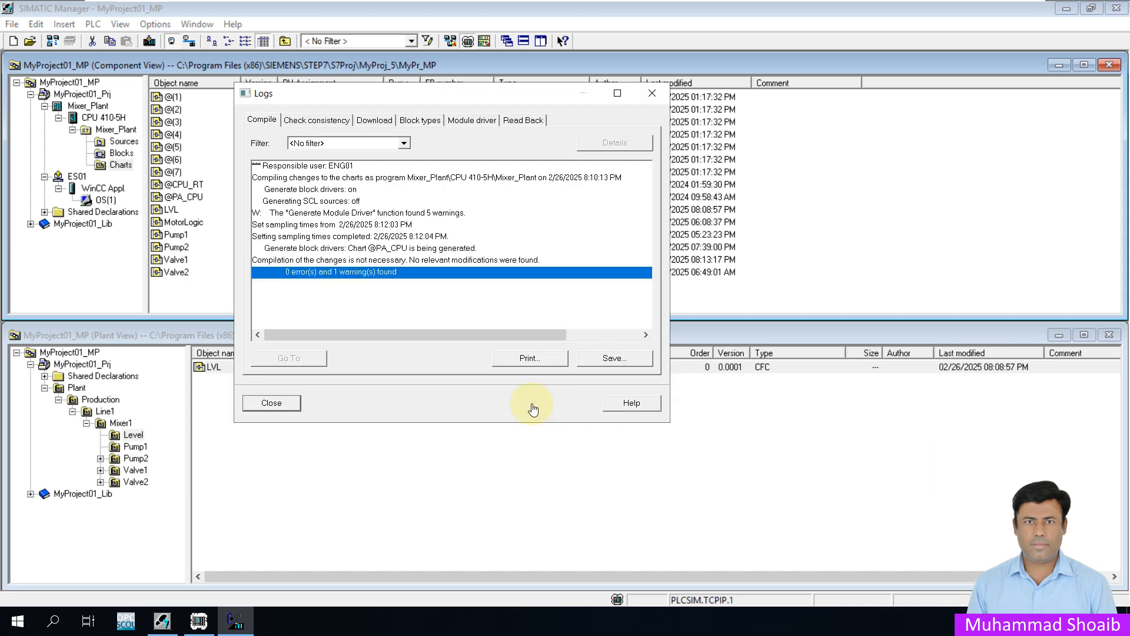
Step: Close the compile log and download the Mixer_Plant charts to CPU 410-5H with changes only
click(276, 402)
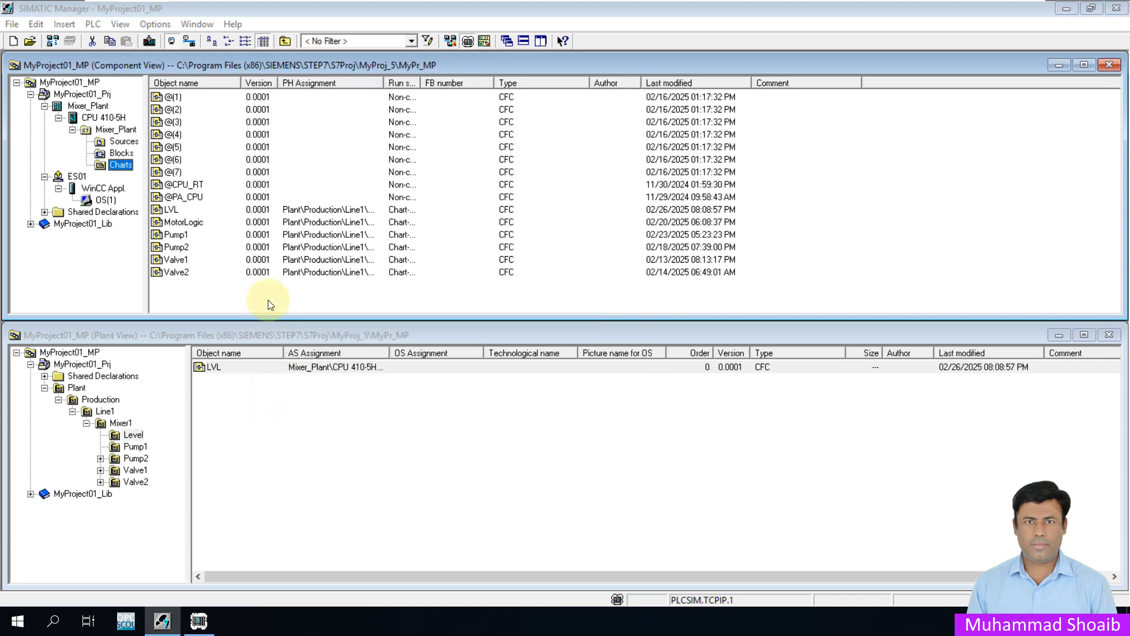
right_click(107, 165)
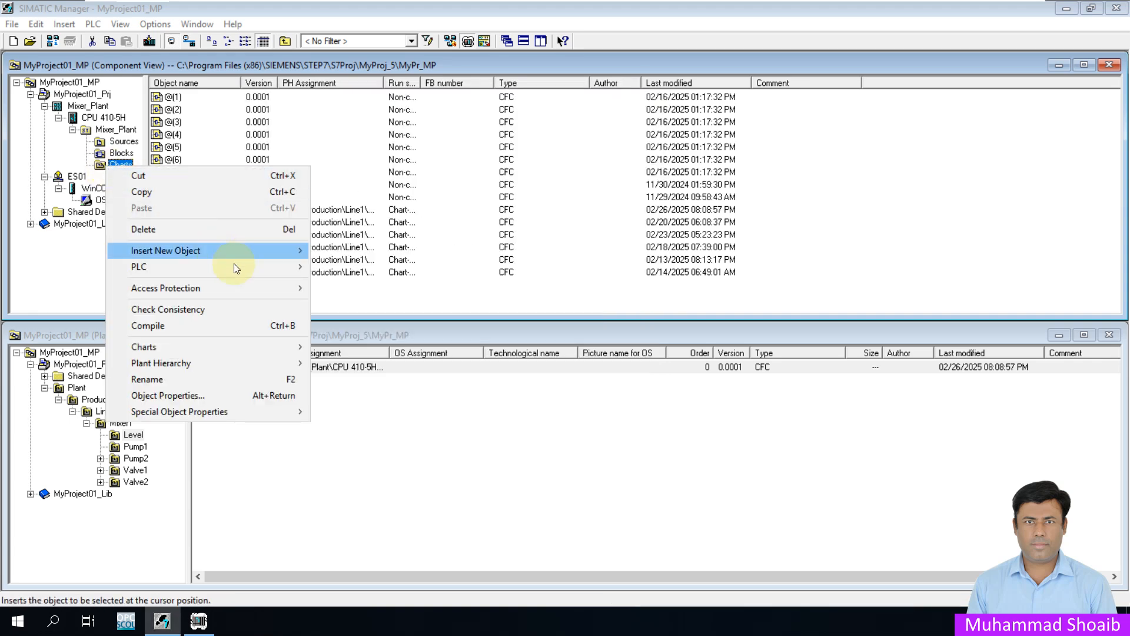
mouse_move(250, 265)
click(338, 266)
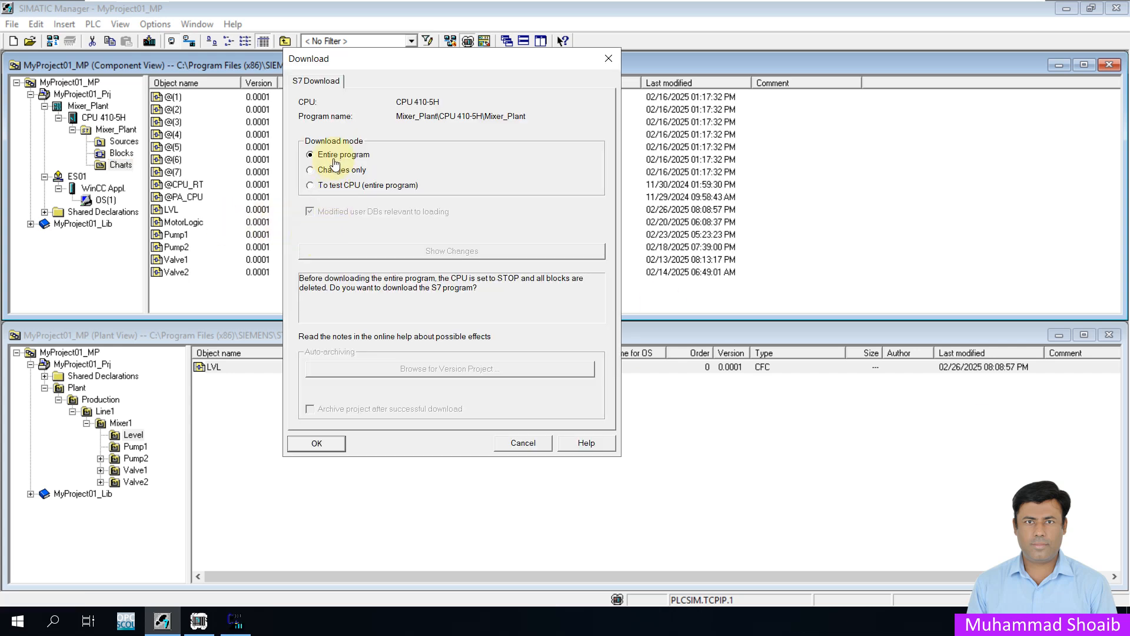
click(338, 171)
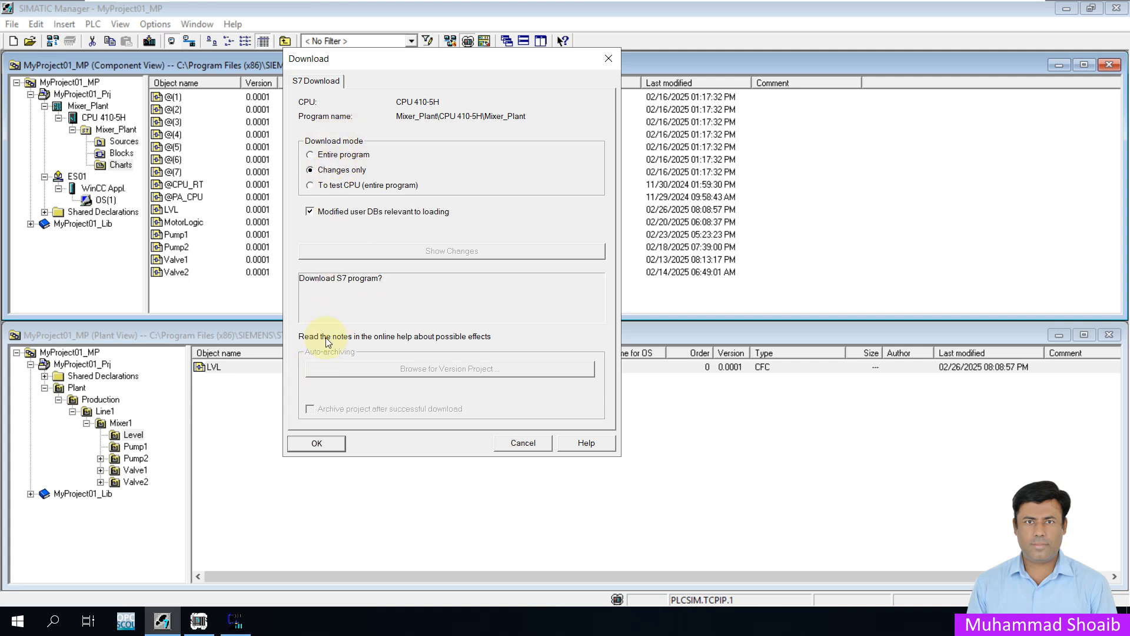
click(334, 441)
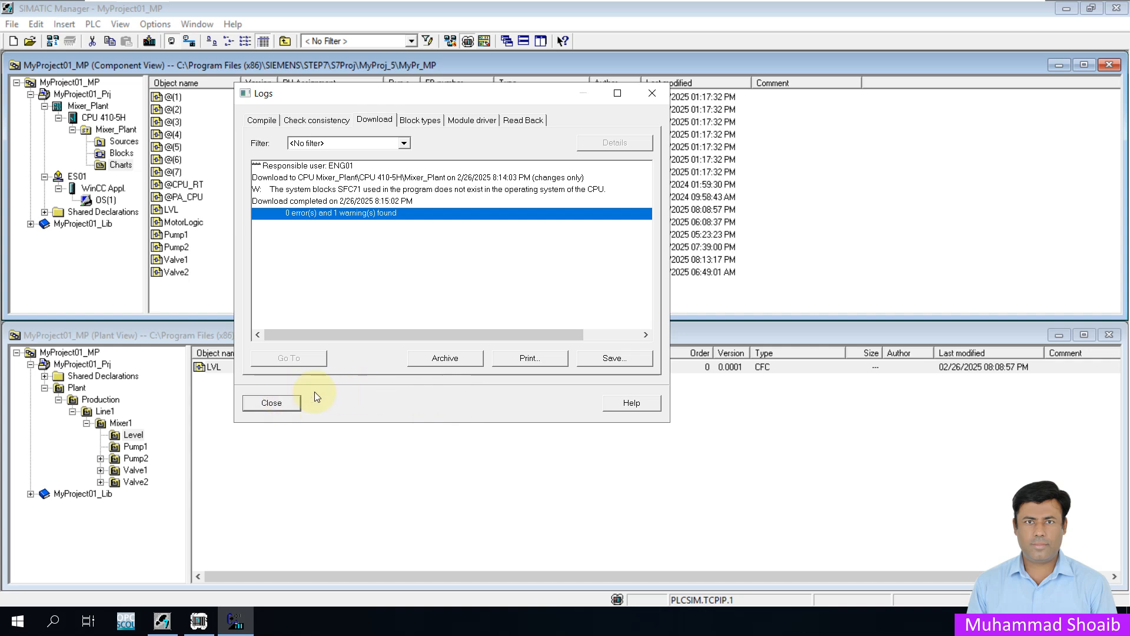
key(Escape)
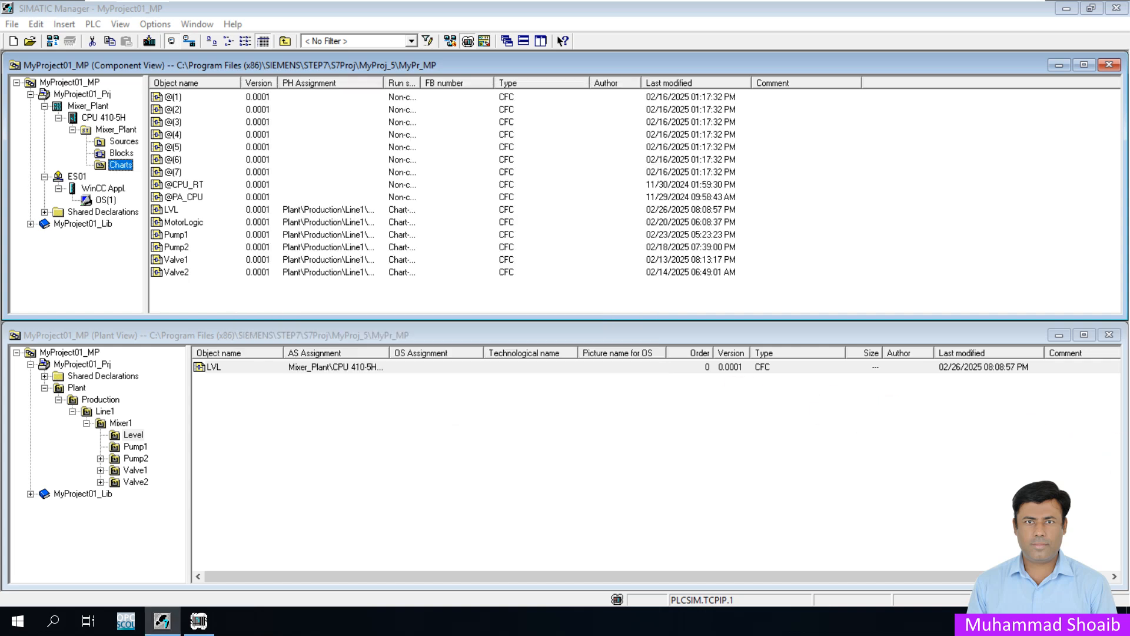
Step: Compile the operator station OS(1) with the Compile OS wizard, keeping the Line1 area and the preset options
click(97, 201)
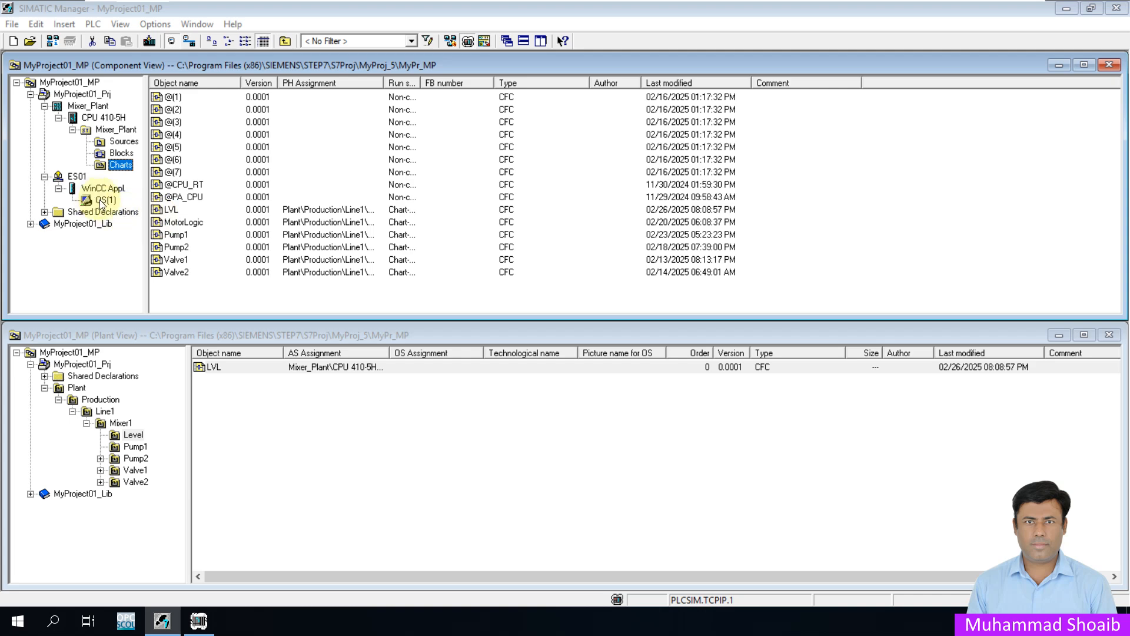
right_click(101, 201)
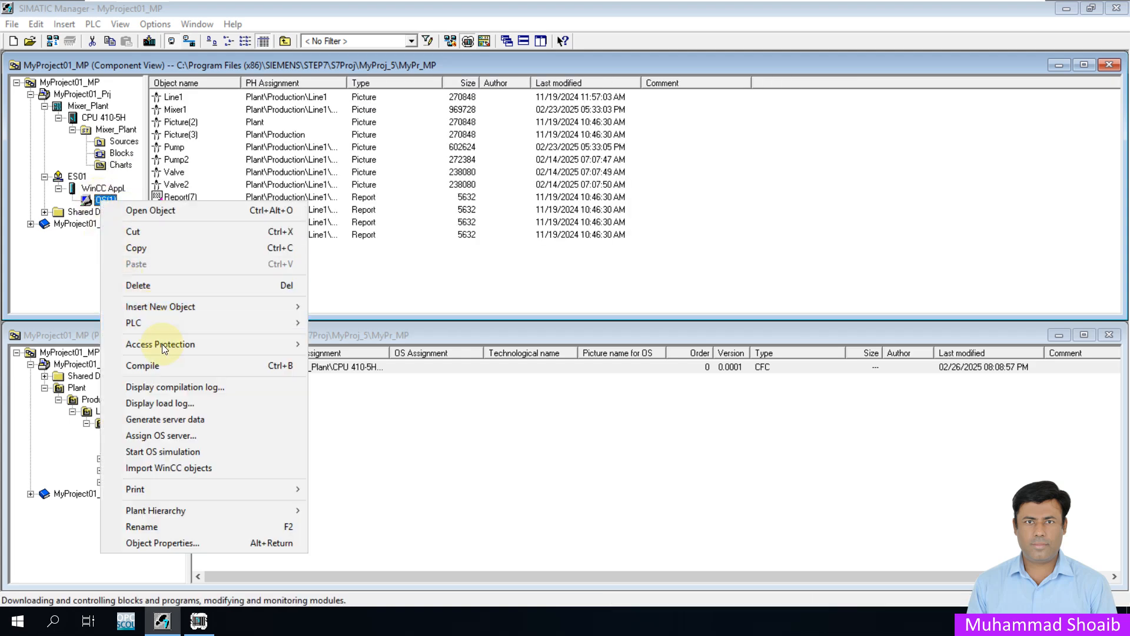
click(165, 362)
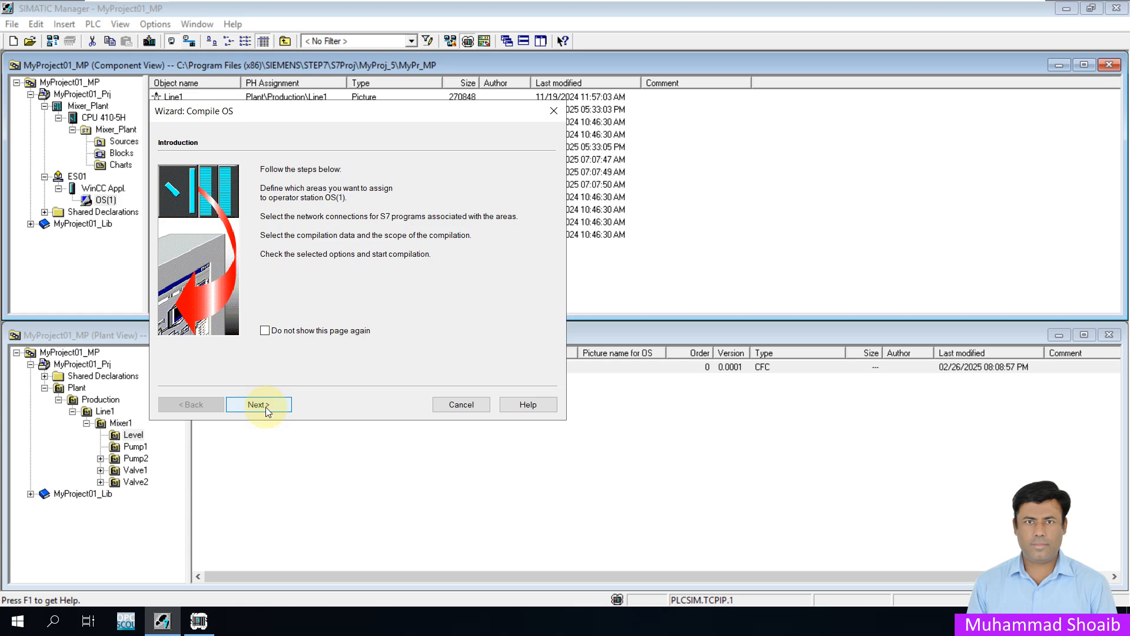
click(265, 406)
click(266, 406)
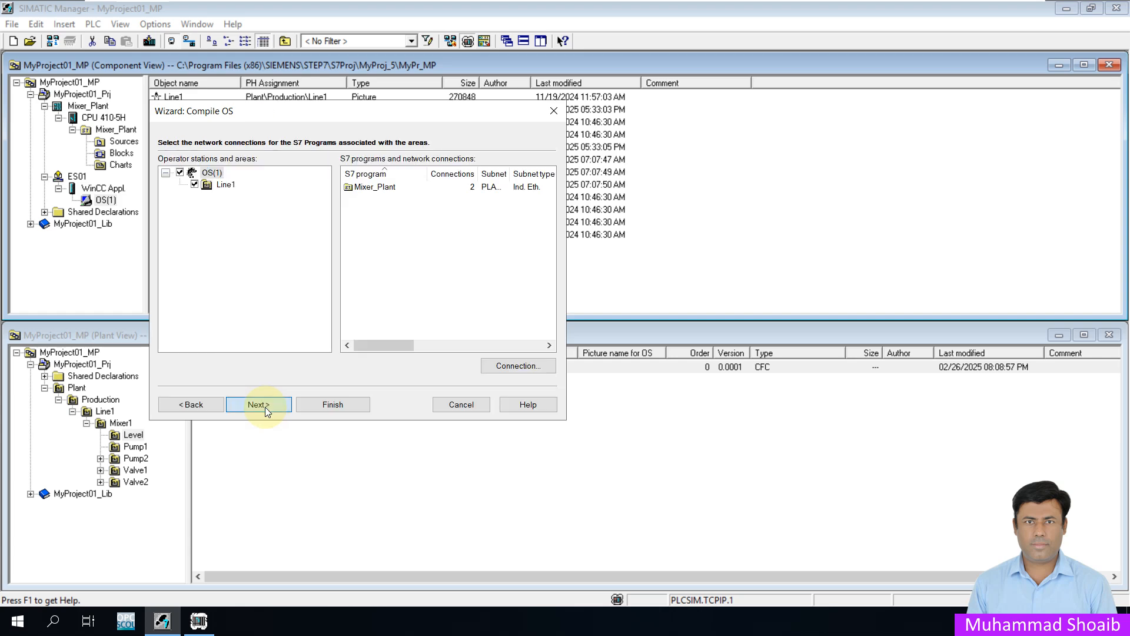
click(266, 406)
click(266, 406)
click(324, 406)
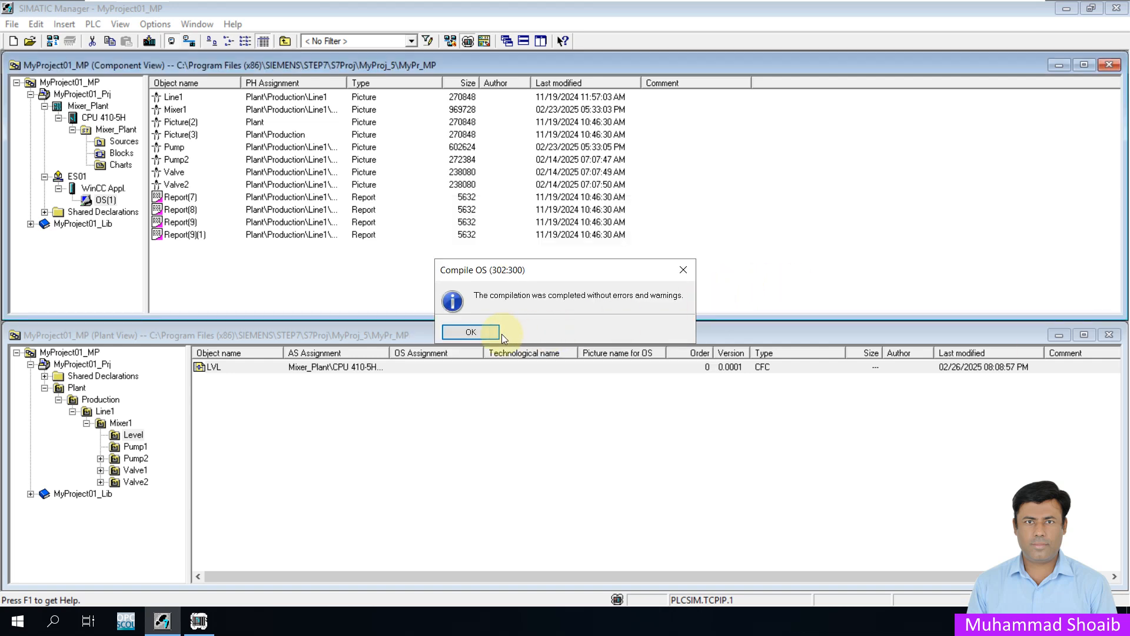
click(470, 332)
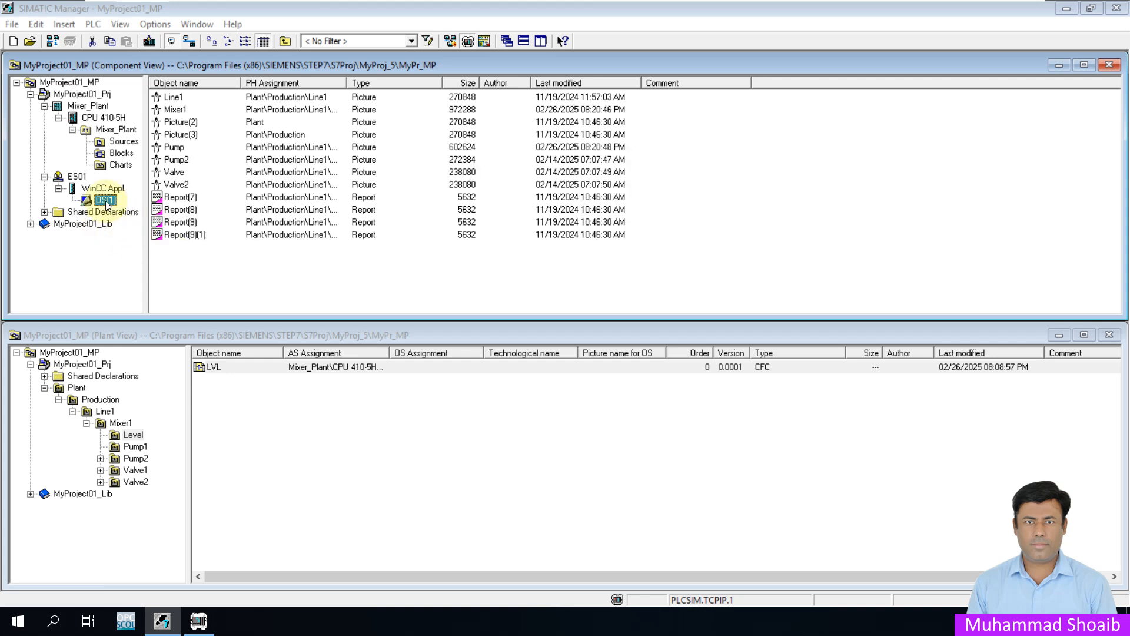
Step: Open OS(1) in WinCC Explorer and open its User Administrator editor
right_click(106, 203)
click(126, 211)
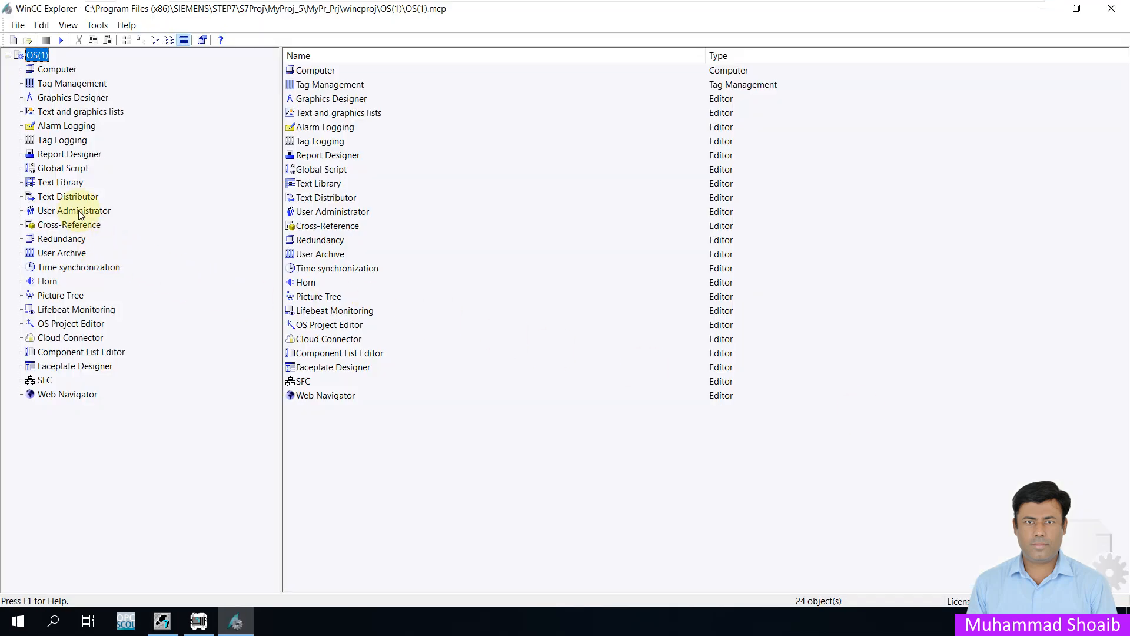
click(65, 214)
right_click(77, 212)
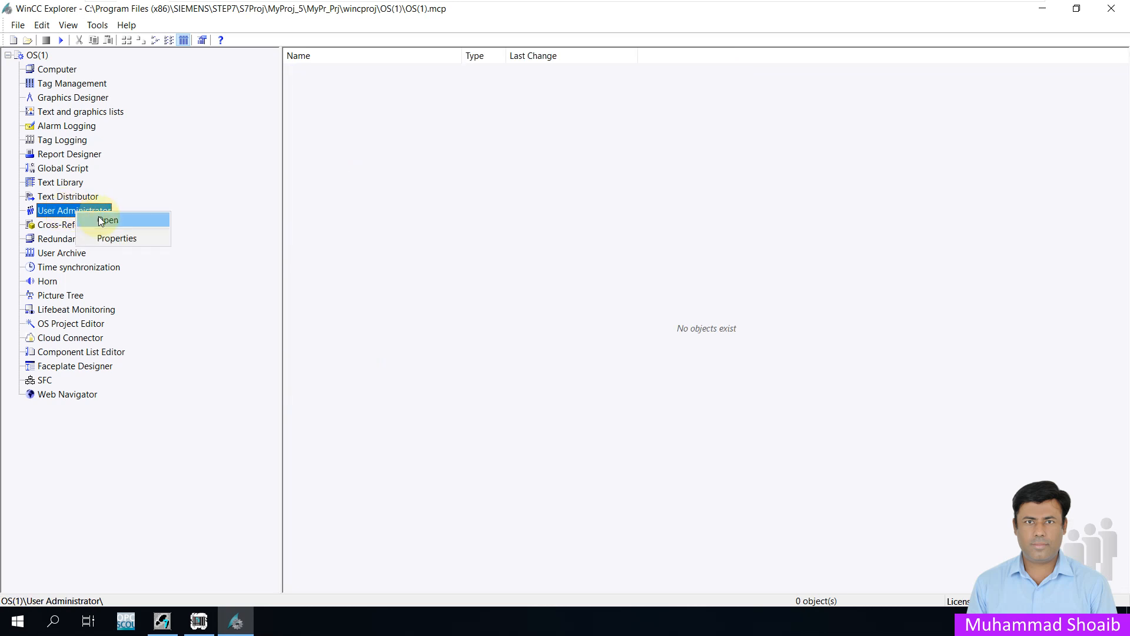
click(107, 221)
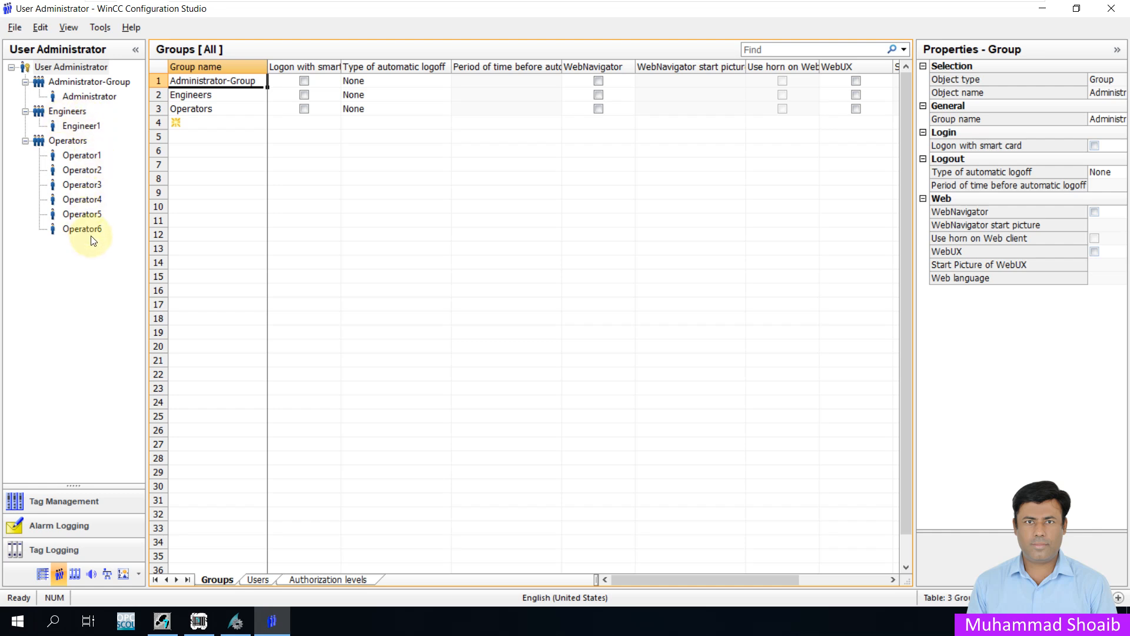
Step: Add a new user named Engineer2 to the Engineers group
click(71, 113)
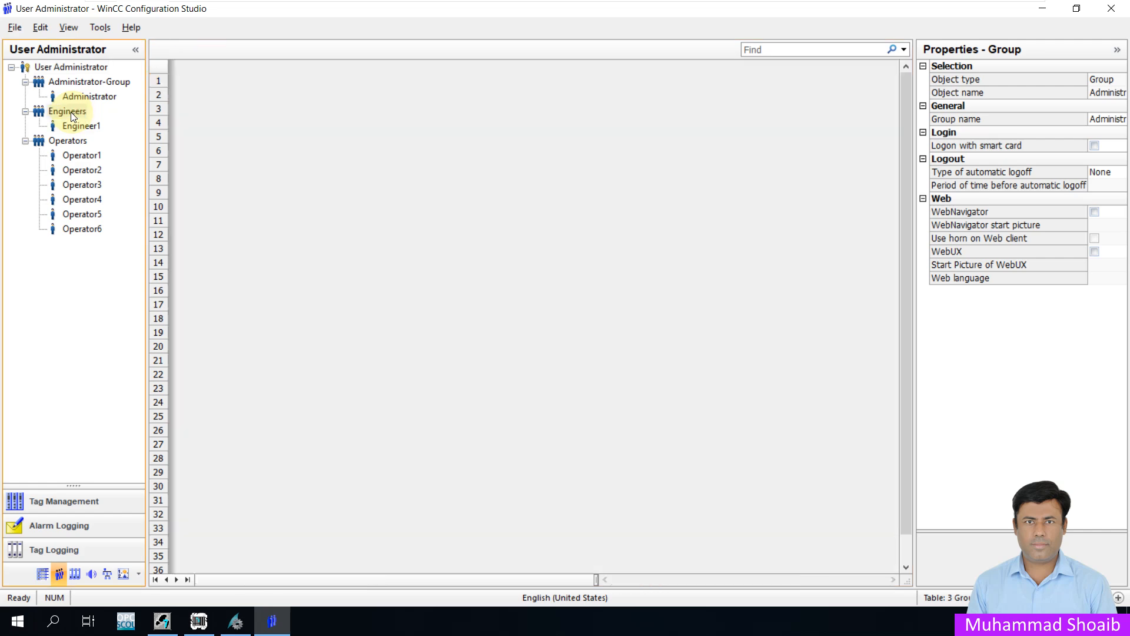
right_click(66, 114)
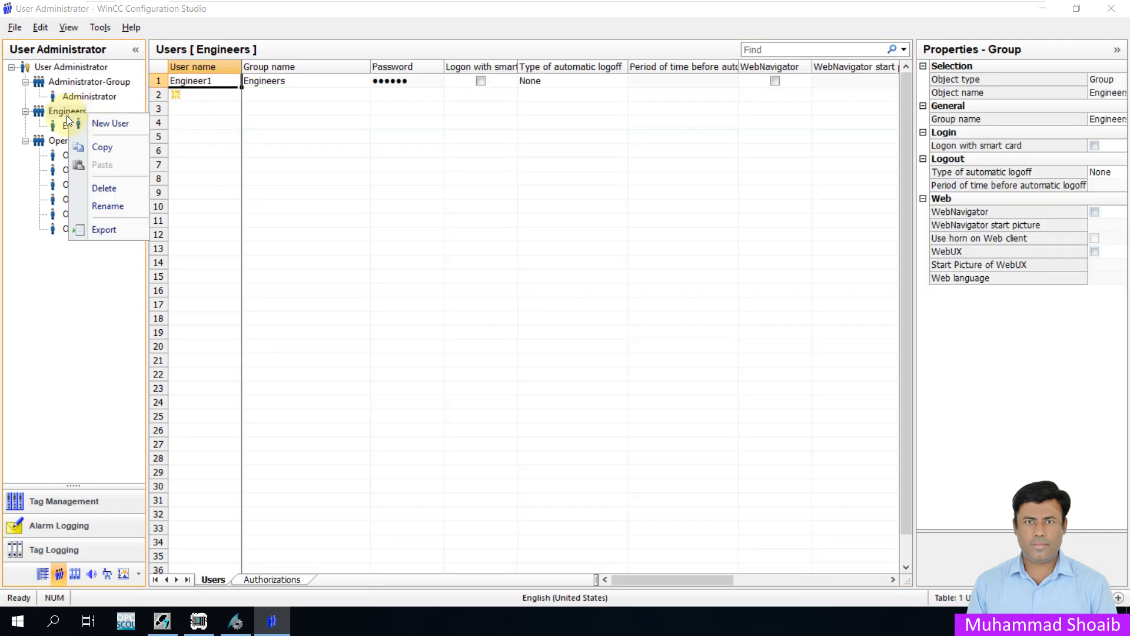
click(96, 124)
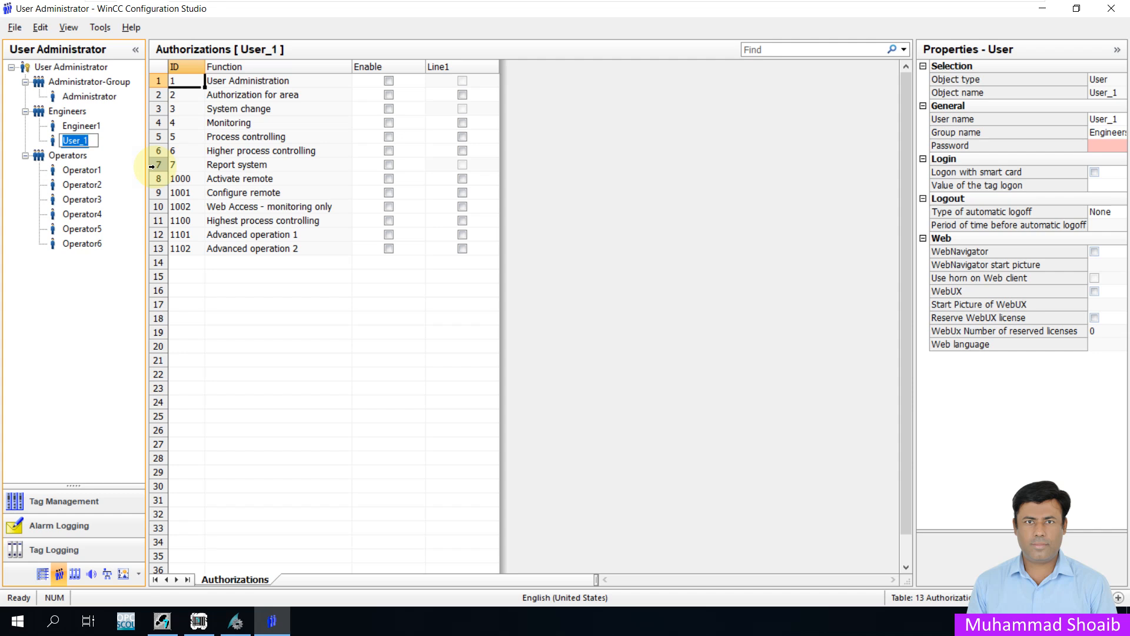
text(Engineer2)
key(Return)
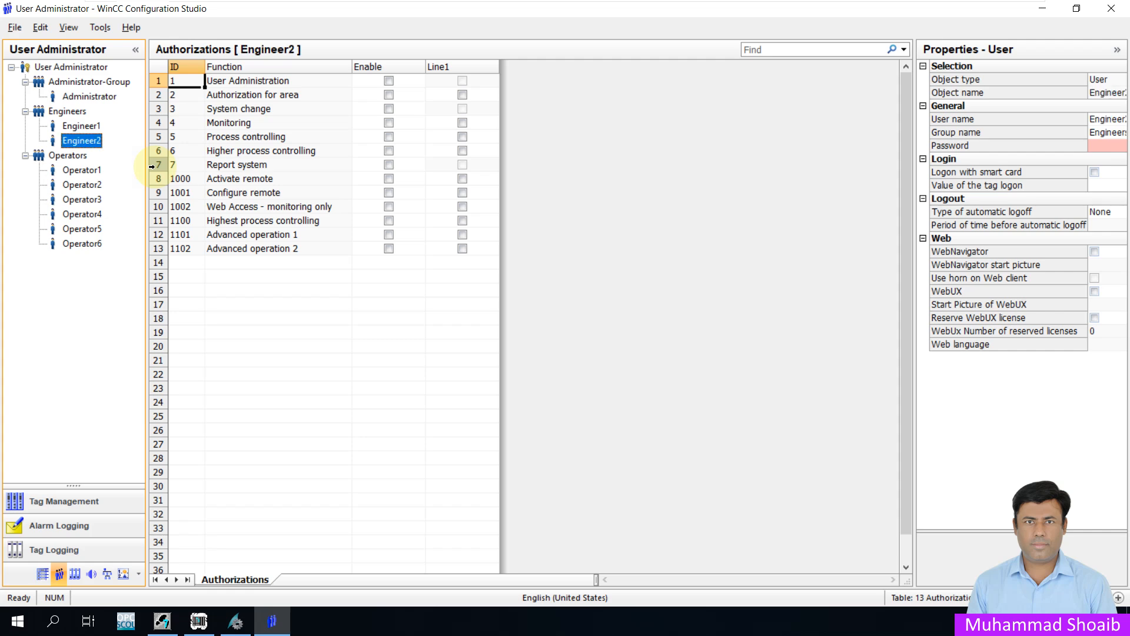
Step: Enable authorizations 1 to 6, 1100 (Highest process controlling) and 1101 (Advanced operation 1) for Engineer2
click(389, 81)
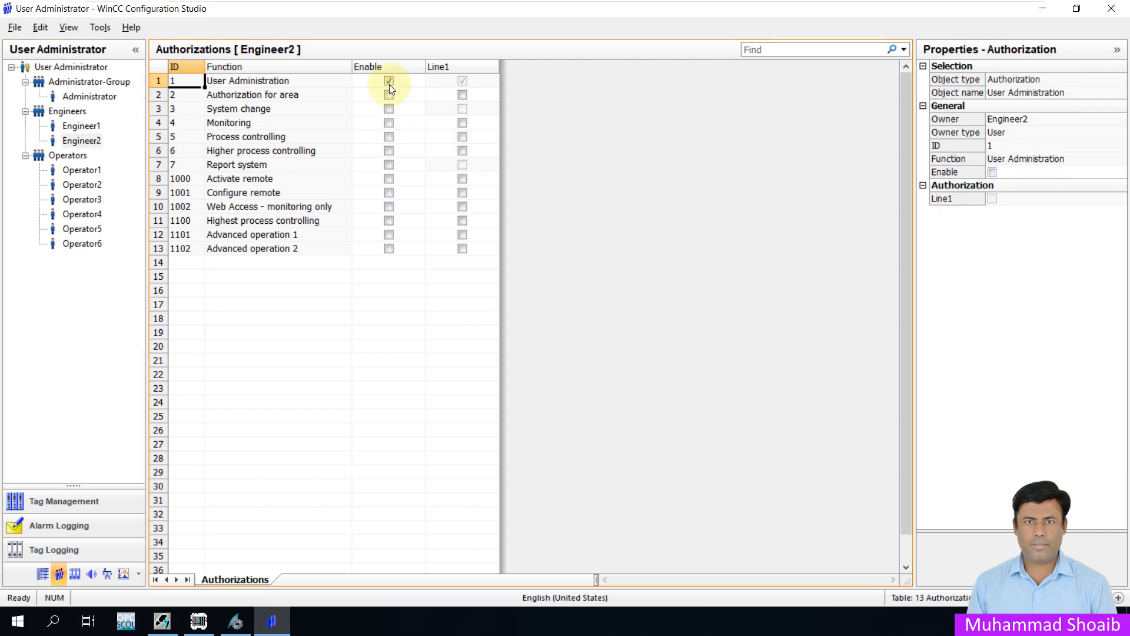
click(389, 95)
click(389, 122)
click(387, 136)
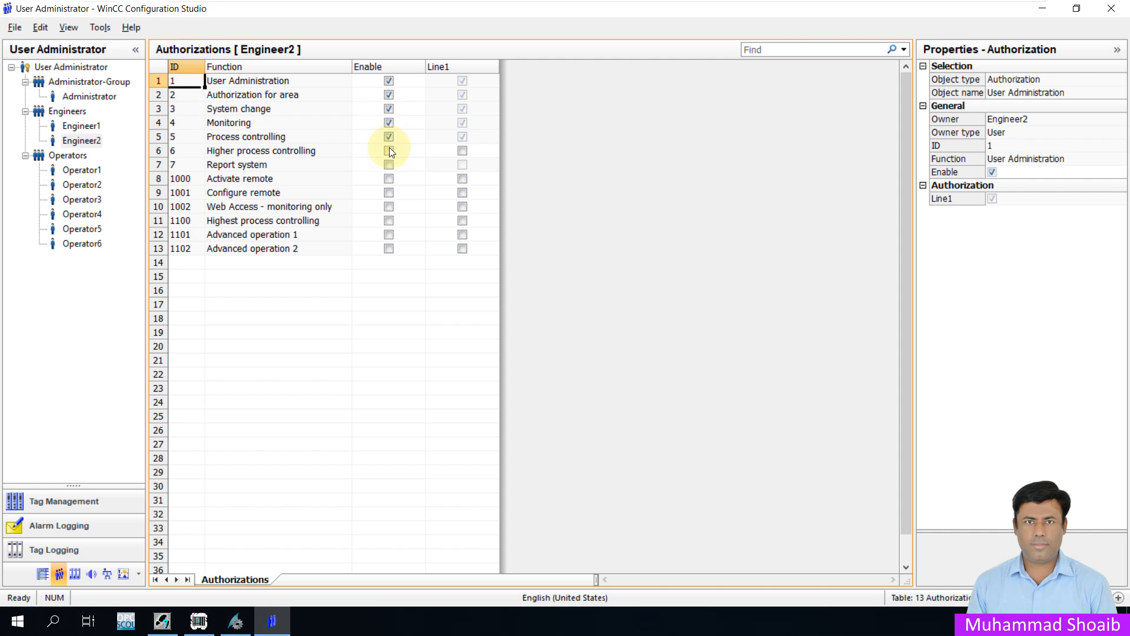
click(389, 151)
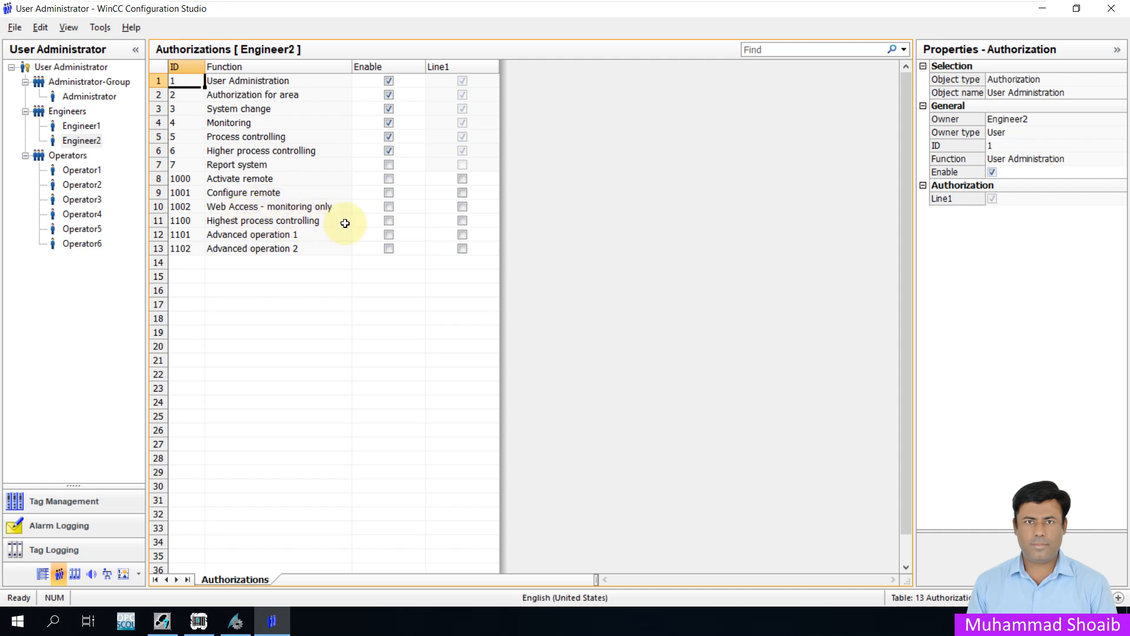
click(389, 222)
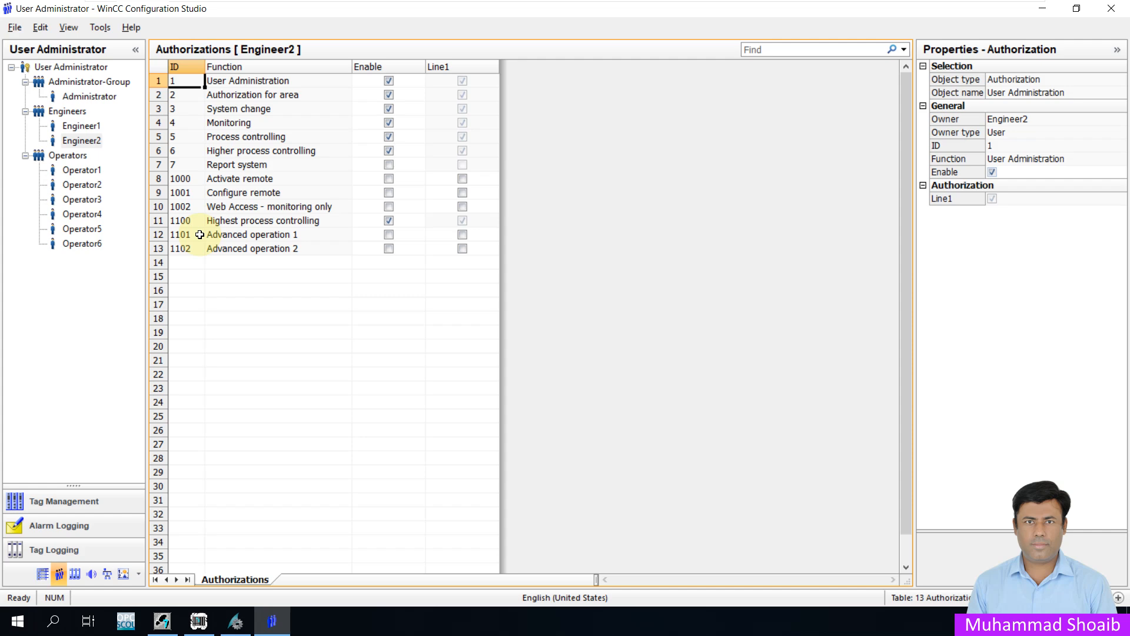
click(388, 235)
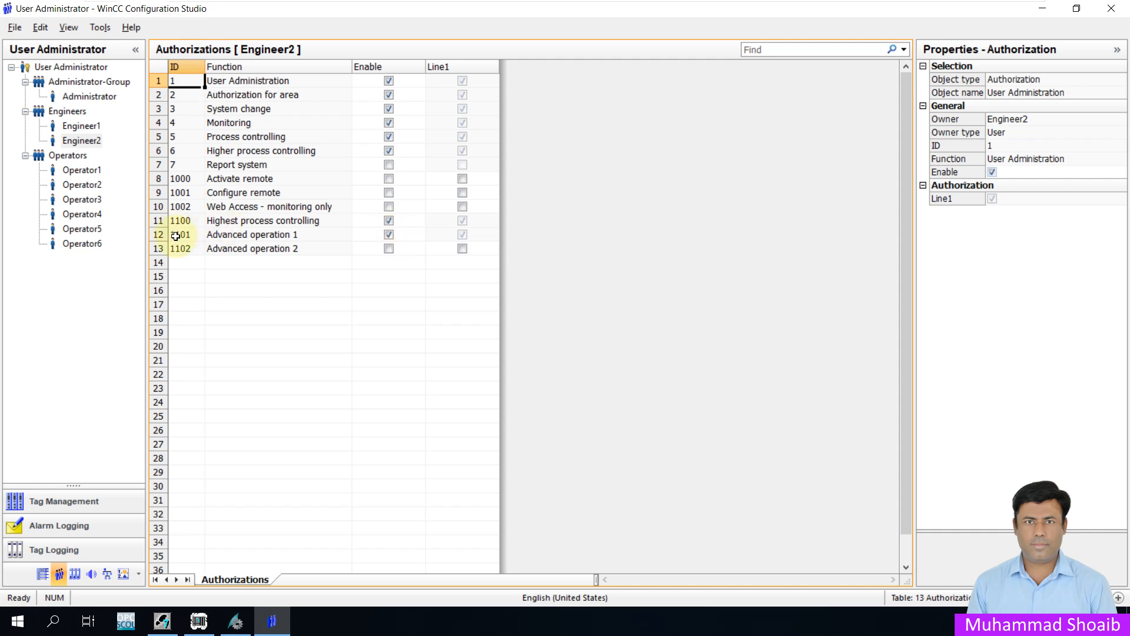
Step: Compare the enabled authorizations of Engineer1 and Engineer2
click(82, 127)
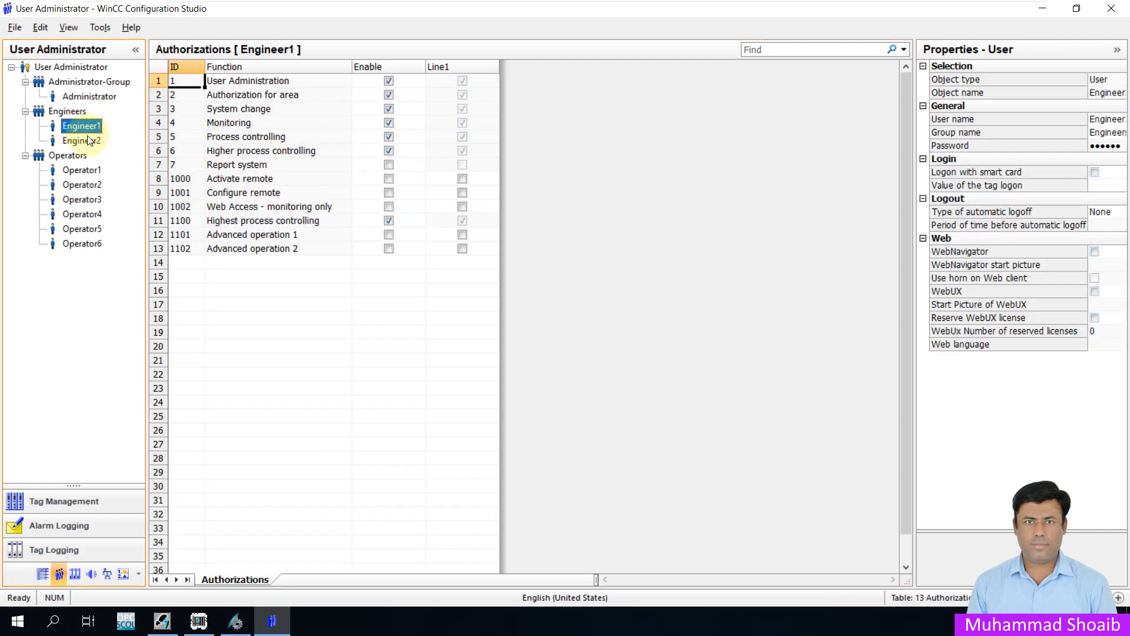
click(88, 142)
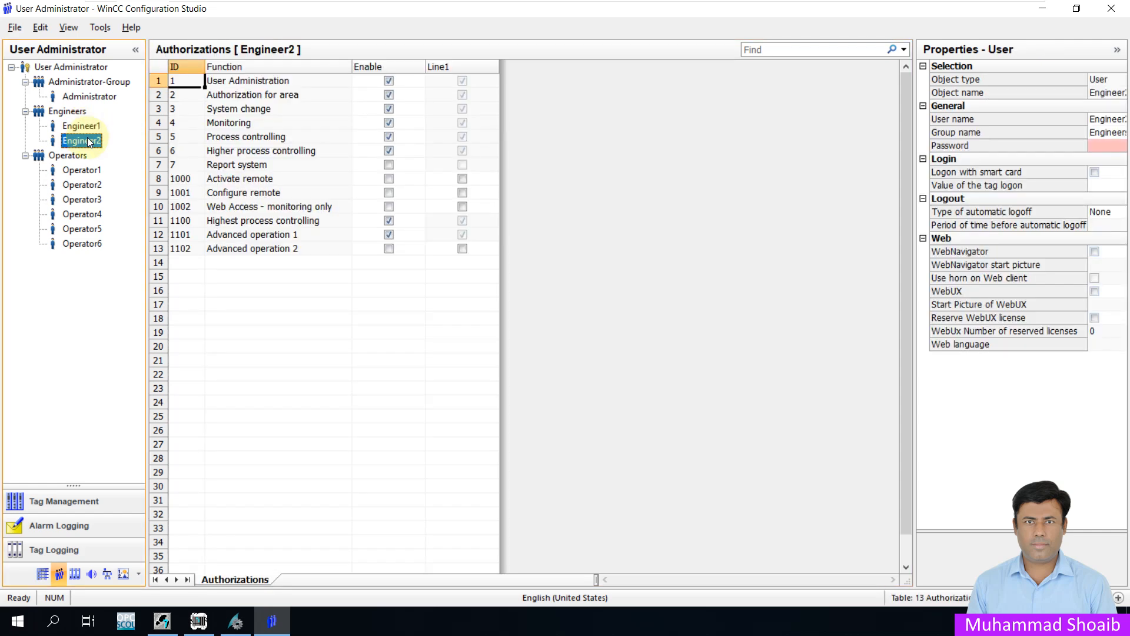
click(91, 128)
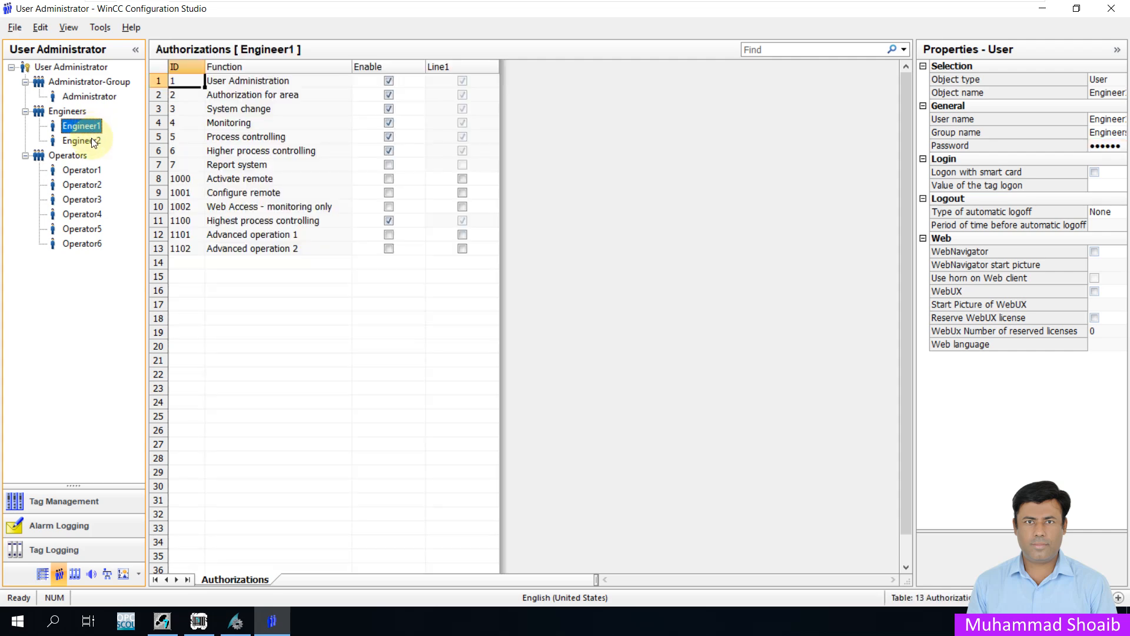
click(92, 145)
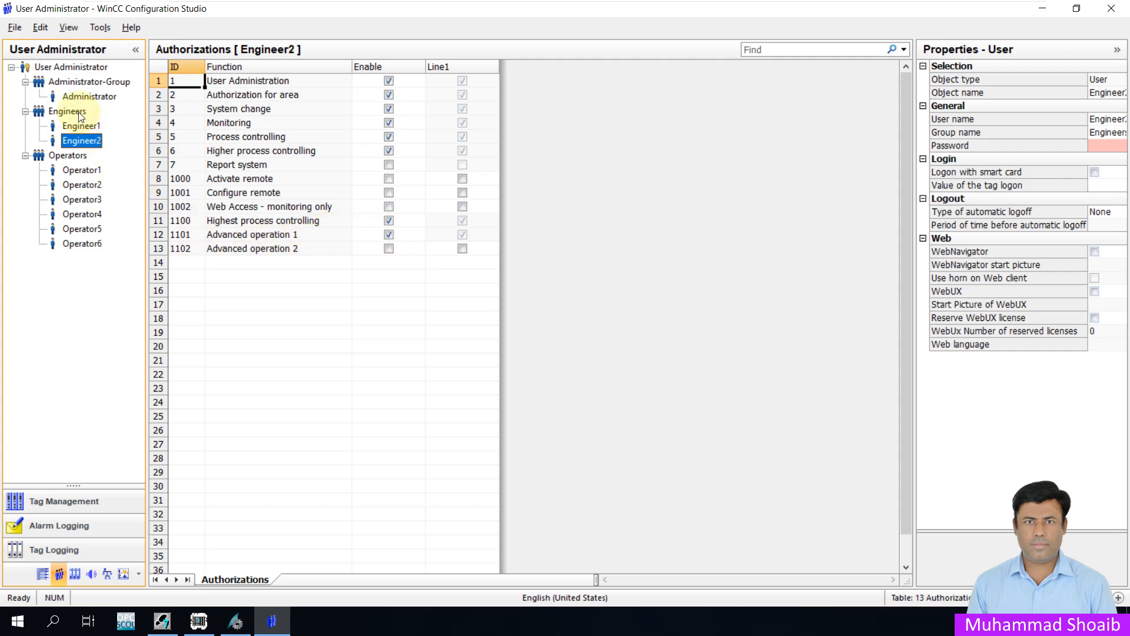
Step: Set the account password for Engineer2 in the Engineers user list, filling in the new and verify password fields
click(69, 111)
click(221, 95)
click(217, 95)
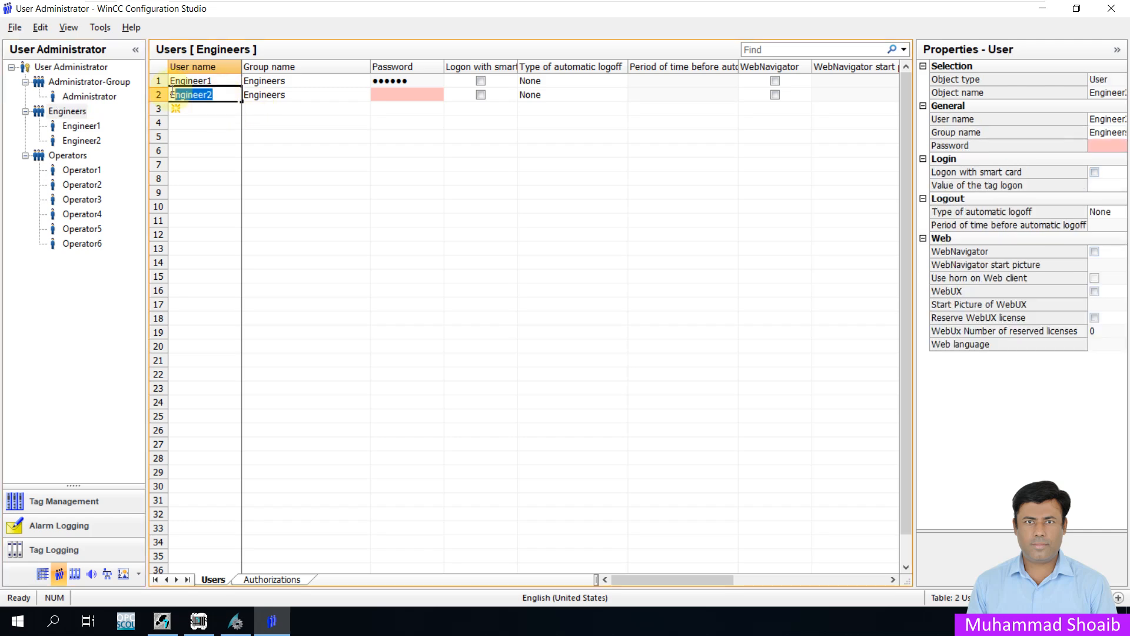
right_click(190, 96)
click(216, 122)
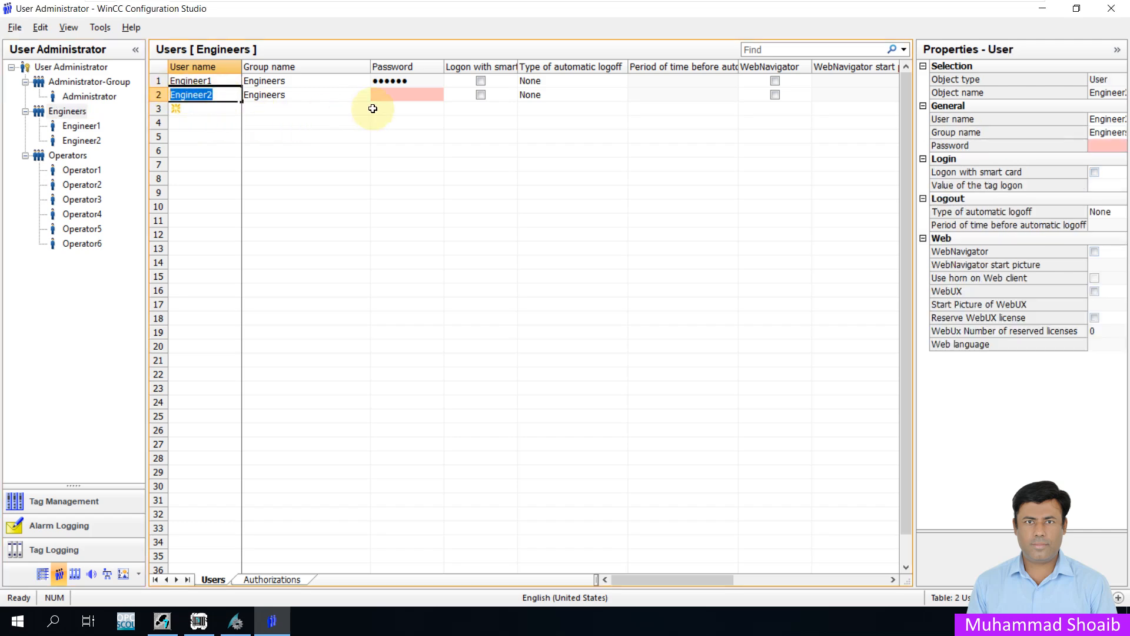
click(412, 95)
click(450, 94)
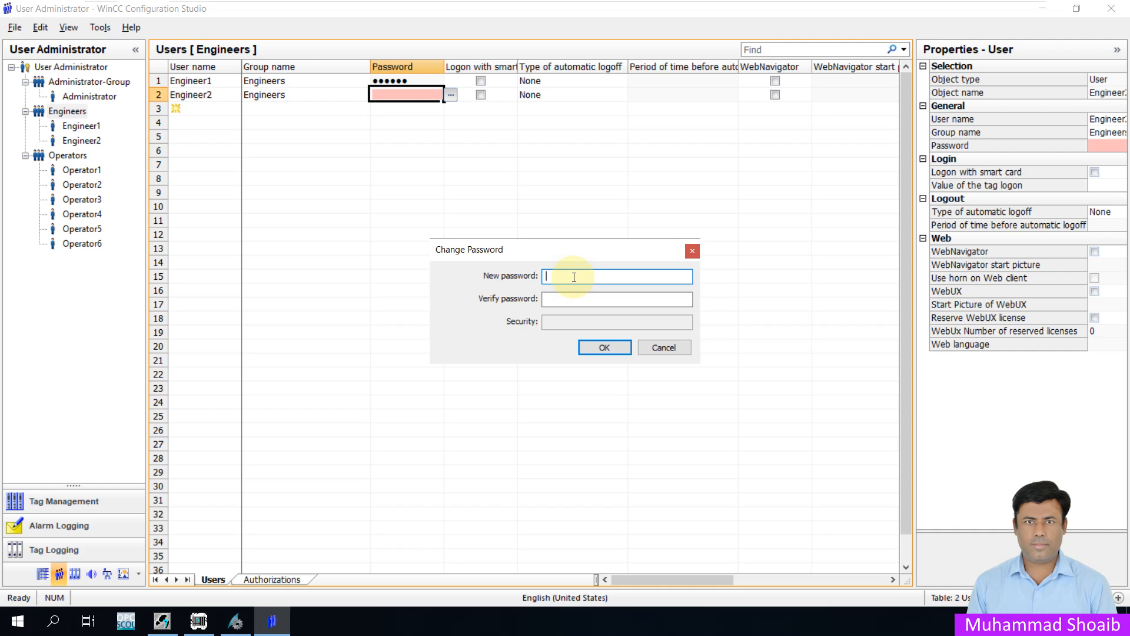
right_click(574, 277)
click(606, 339)
click(569, 299)
right_click(569, 299)
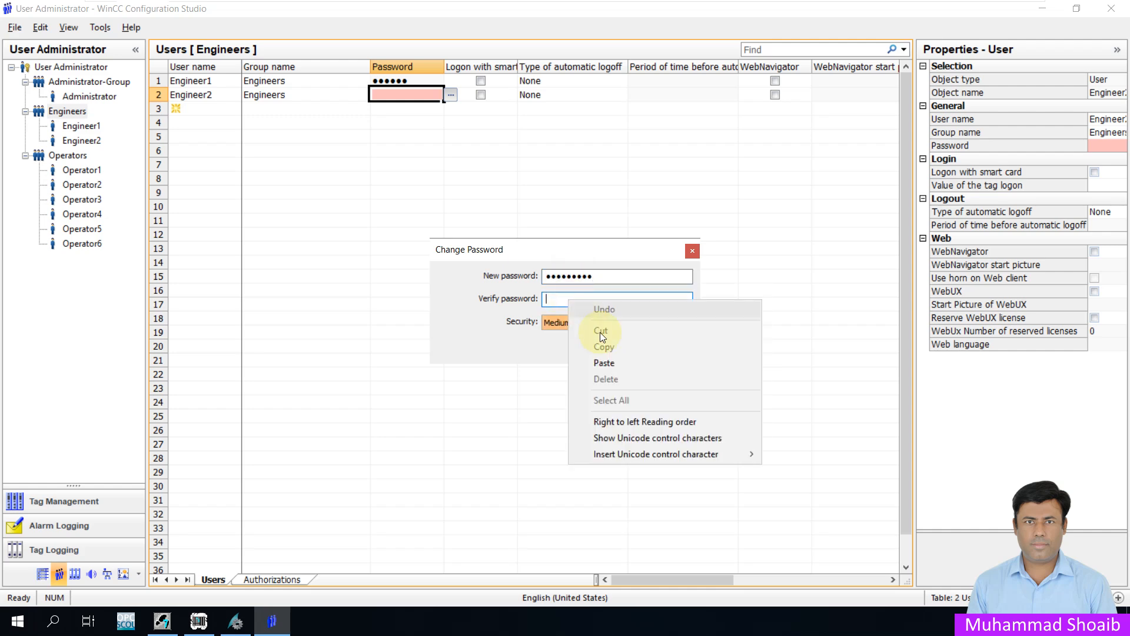
click(609, 363)
click(606, 348)
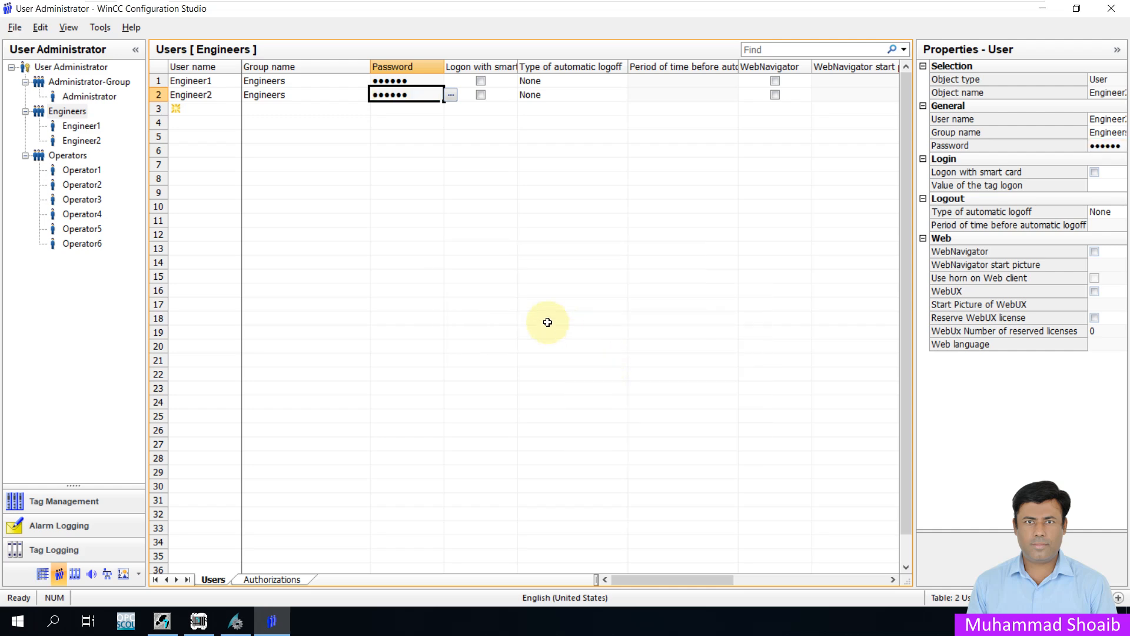
Step: Close the User Administrator and activate the OS runtime from WinCC Explorer
click(1114, 11)
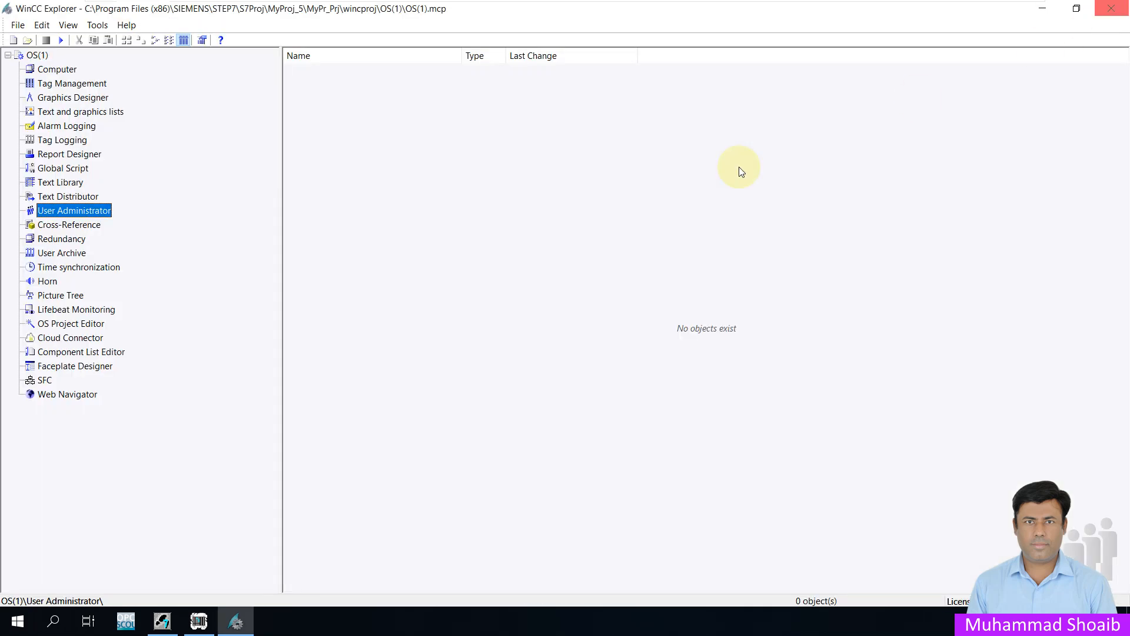
click(61, 41)
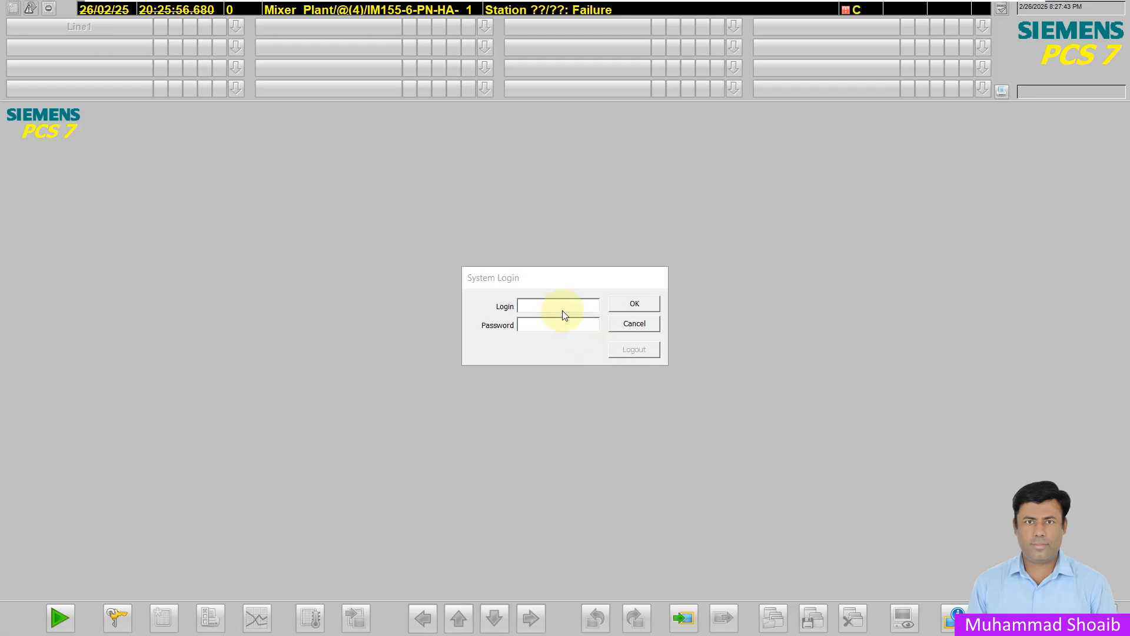
Step: Log in to the OS runtime as Engineer1, entering the account password
click(563, 310)
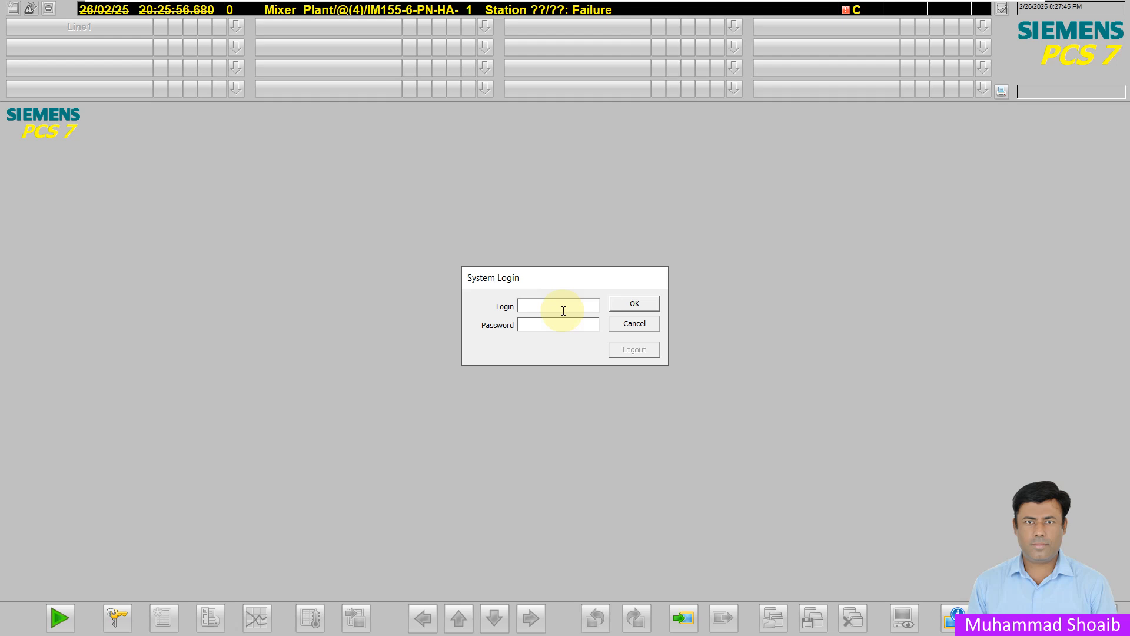
text(Engineer2)
key(BackSpace)
text(1)
drag(549, 304, 515, 301)
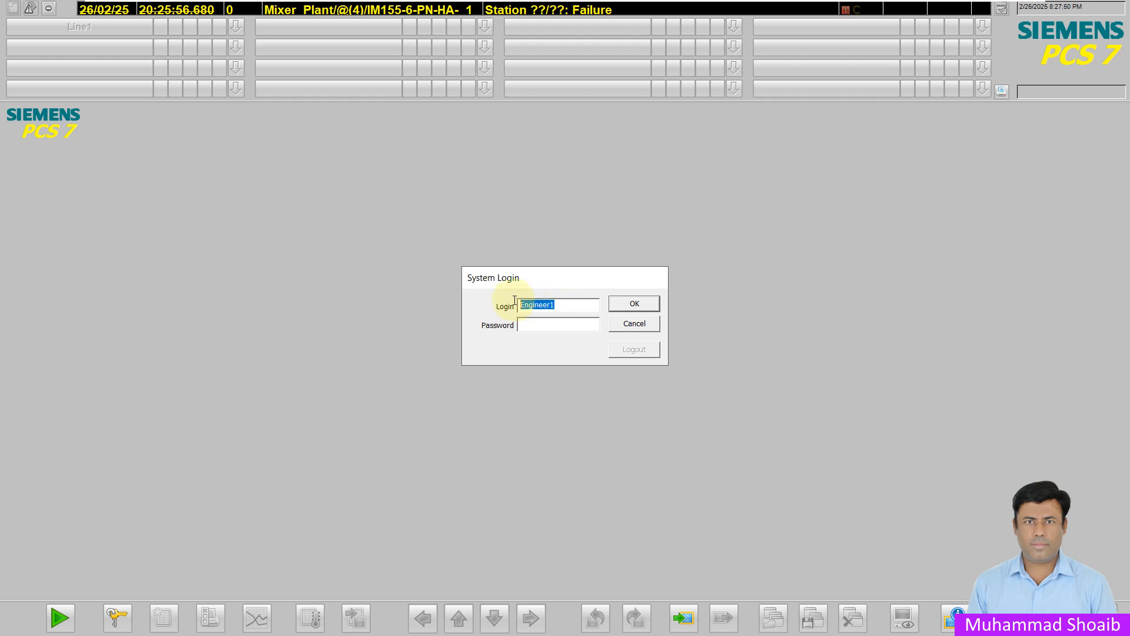
click(544, 323)
text(*********)
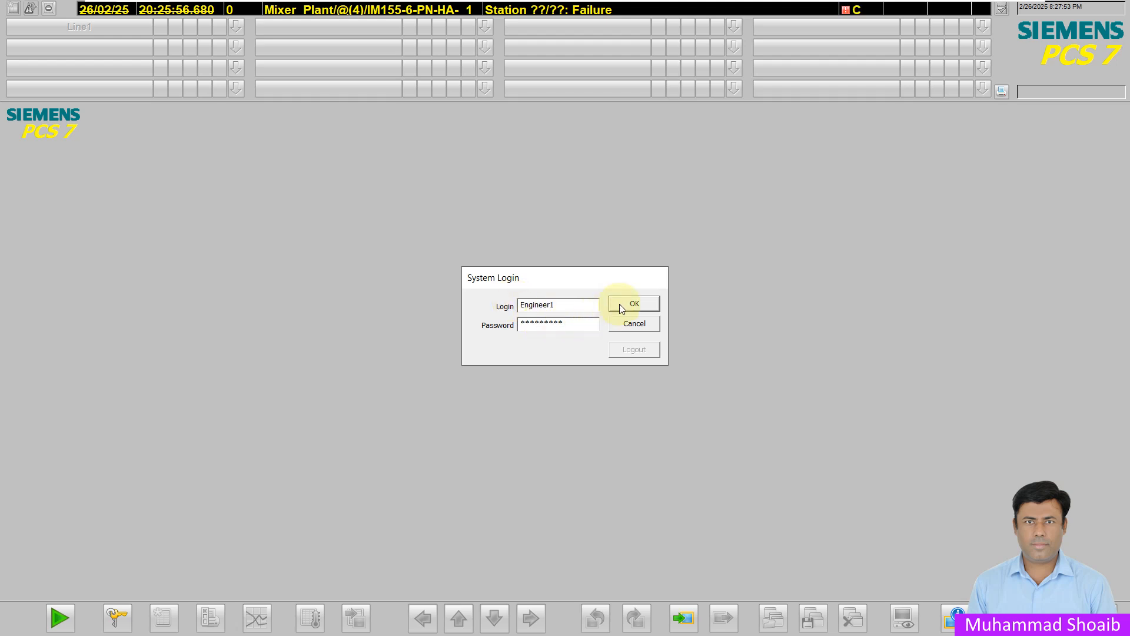
click(619, 304)
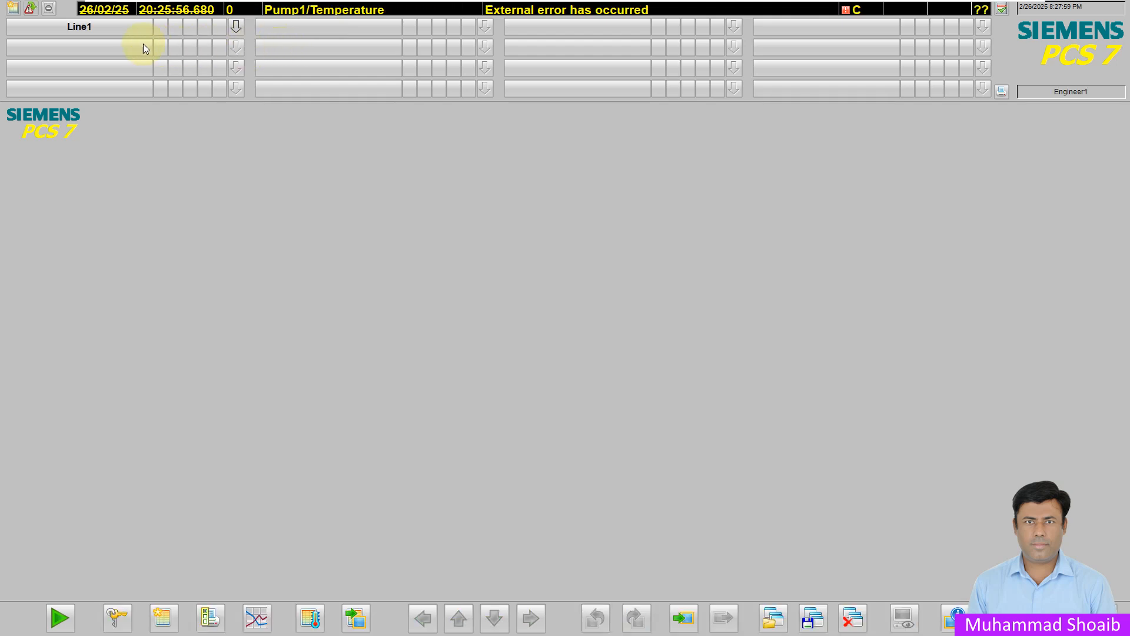
Step: Open the Mixer1 picture under Line1 and check whether Engineer1 can operate the Level faceplate's process value and simulation parameter, closing it when done
click(236, 28)
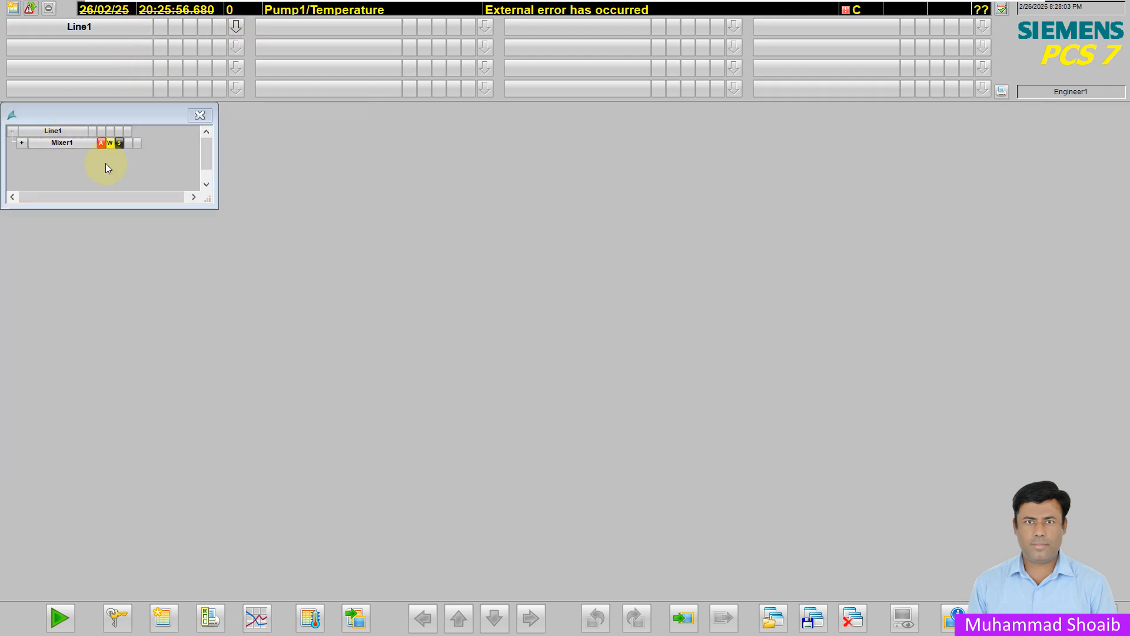
click(70, 143)
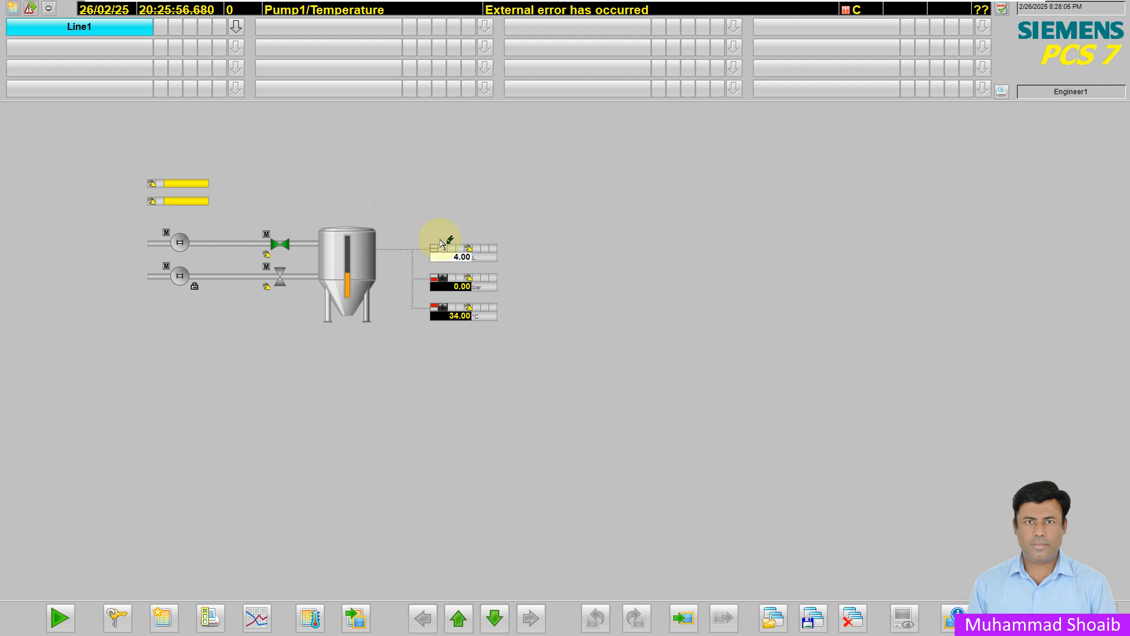
click(456, 258)
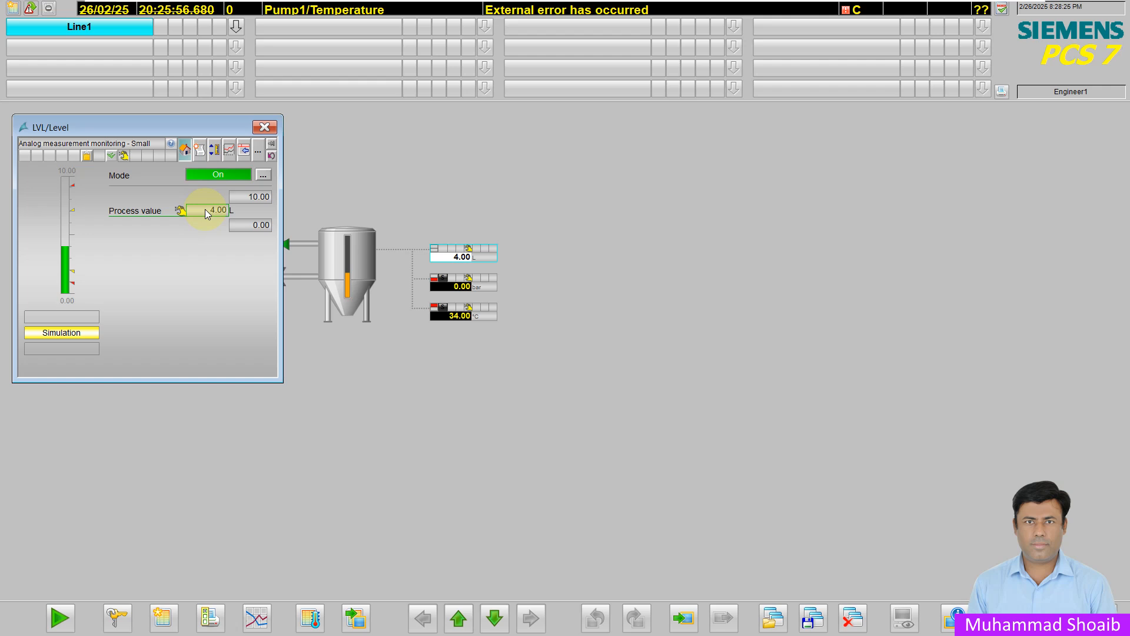
click(244, 149)
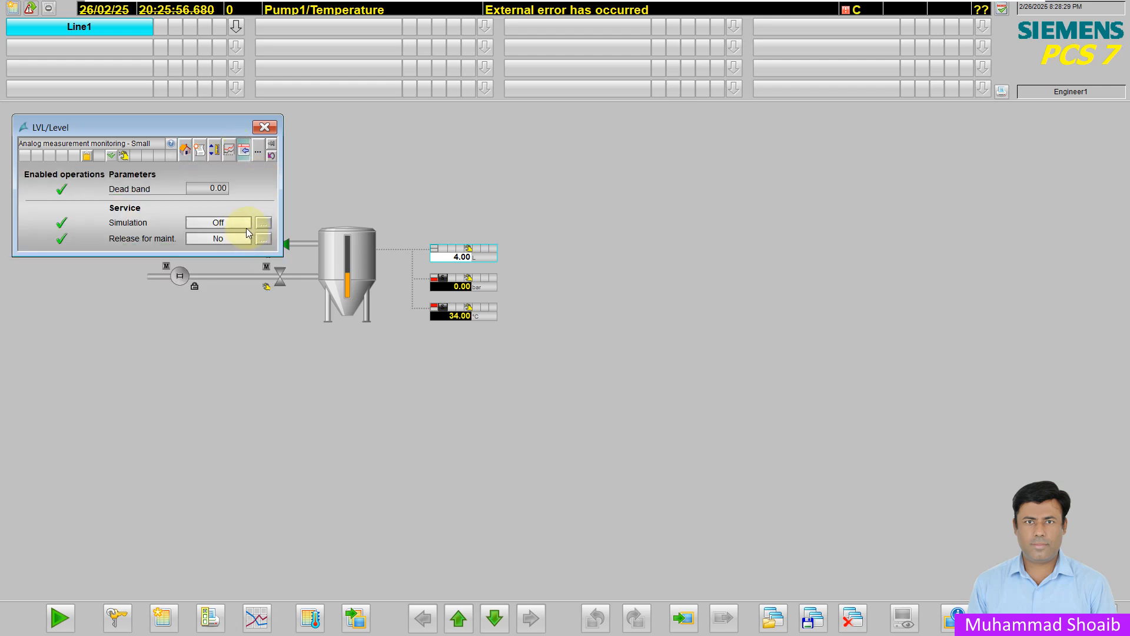
click(240, 227)
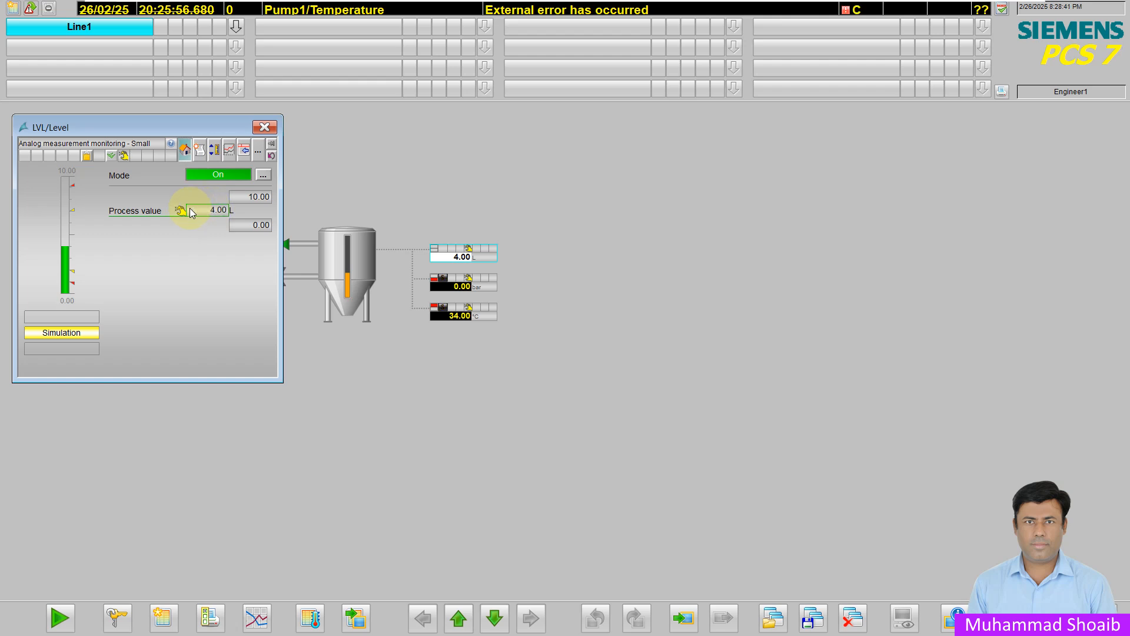
click(265, 127)
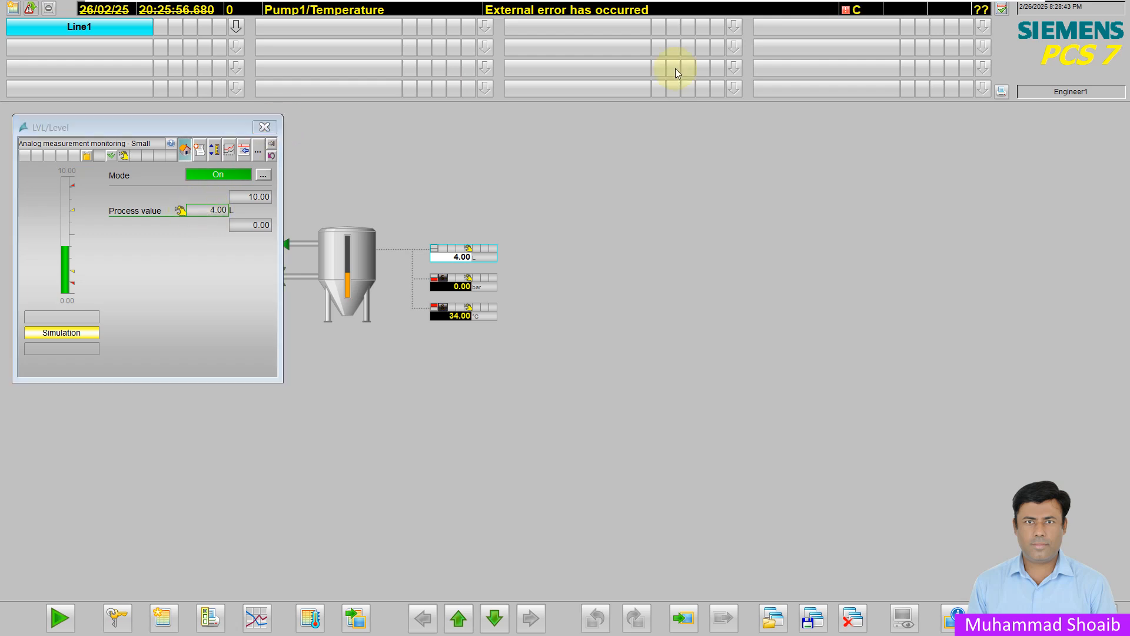
Step: Switch the runtime login to Engineer2, entering the account password
click(1053, 93)
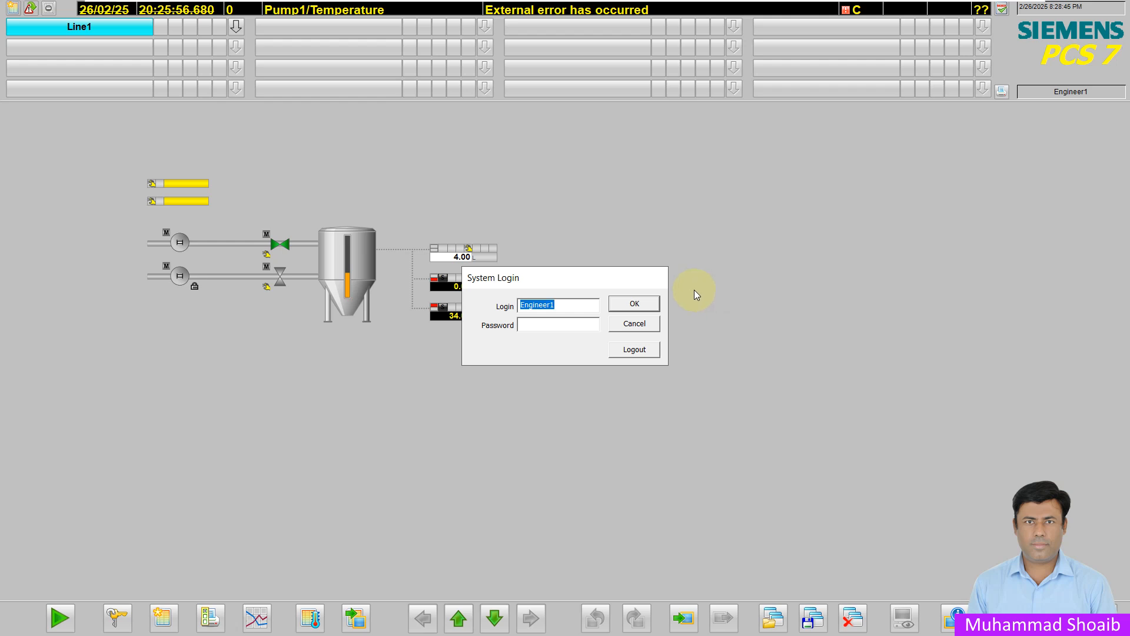
click(579, 308)
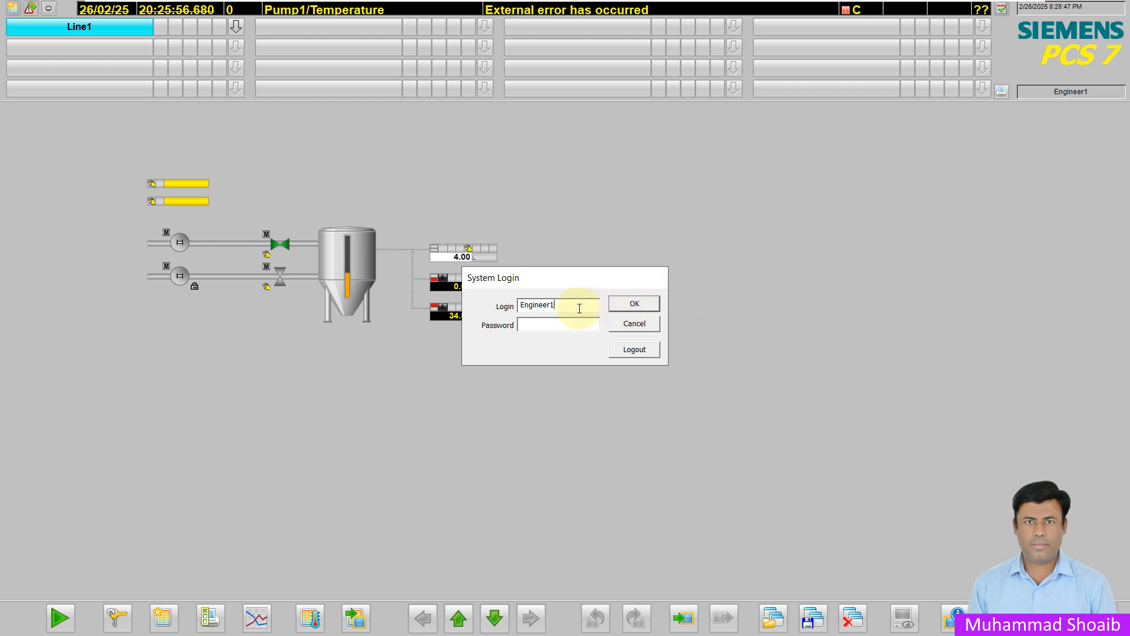
key(BackSpace)
text(2)
key(ctrl+a)
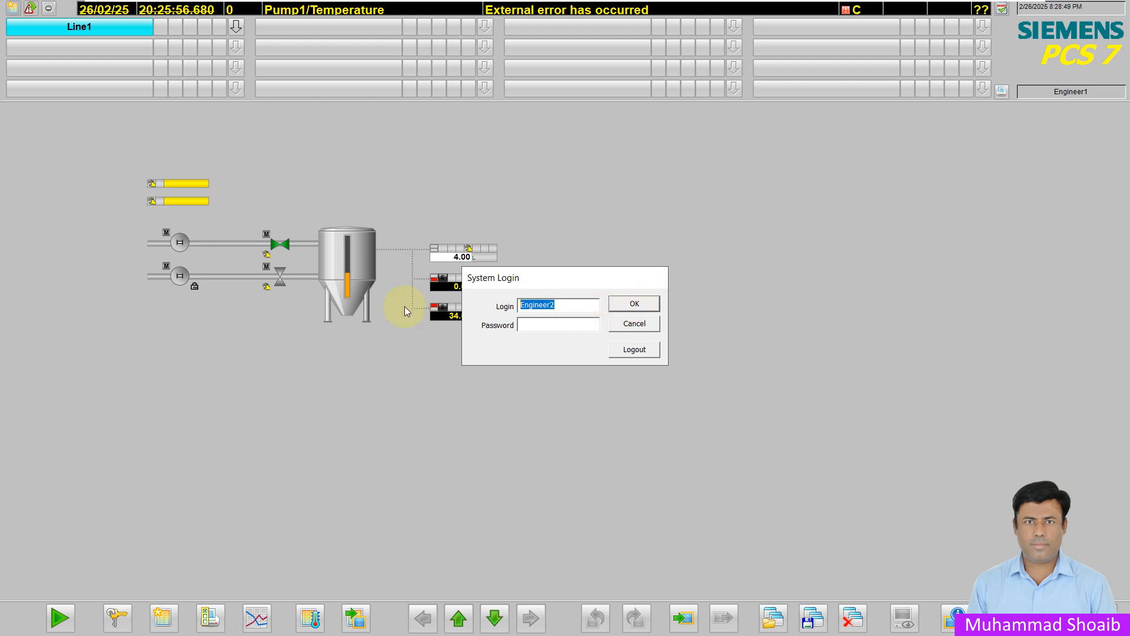
click(533, 327)
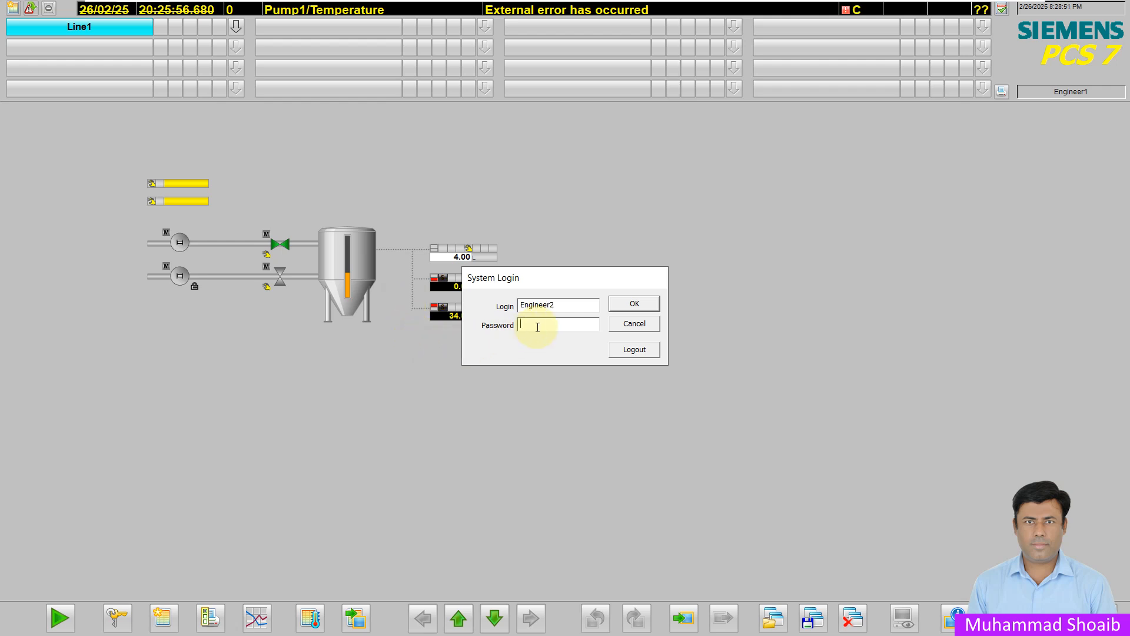
key(ctrl+v)
click(631, 303)
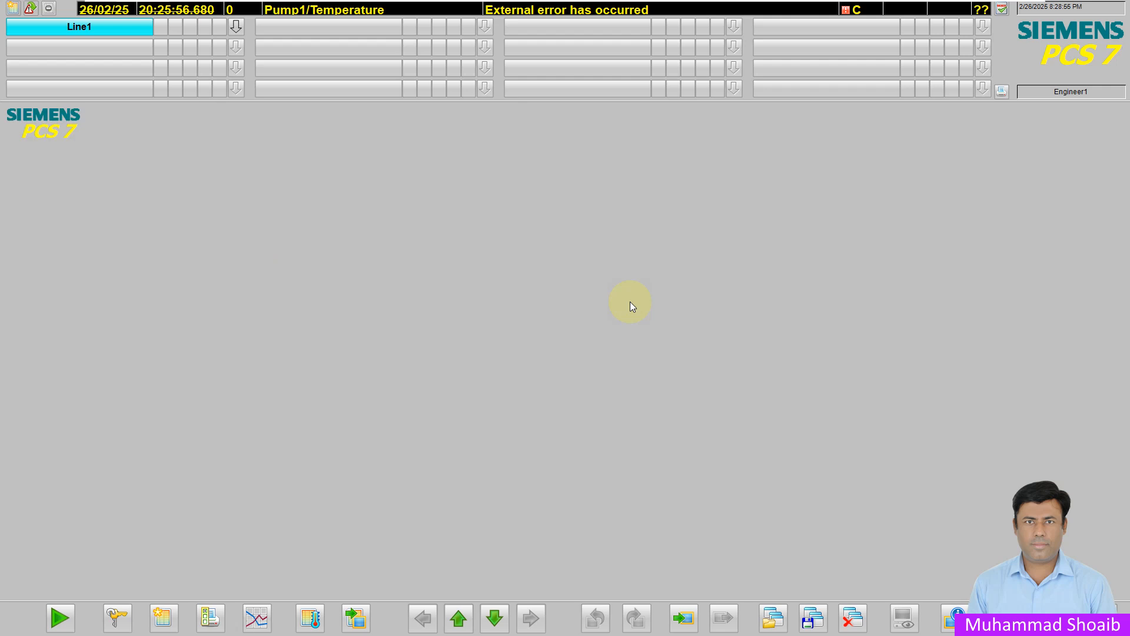
Step: Open the Level faceplate in the Mixer1 picture and set its simulated process value to 4.30 L
click(235, 26)
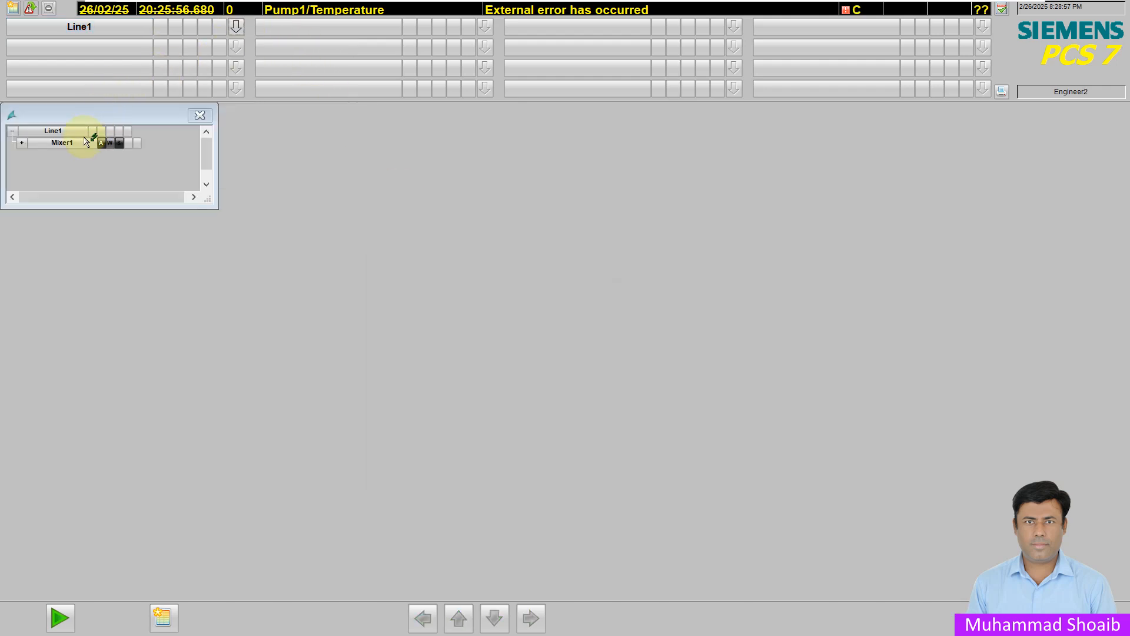
click(85, 142)
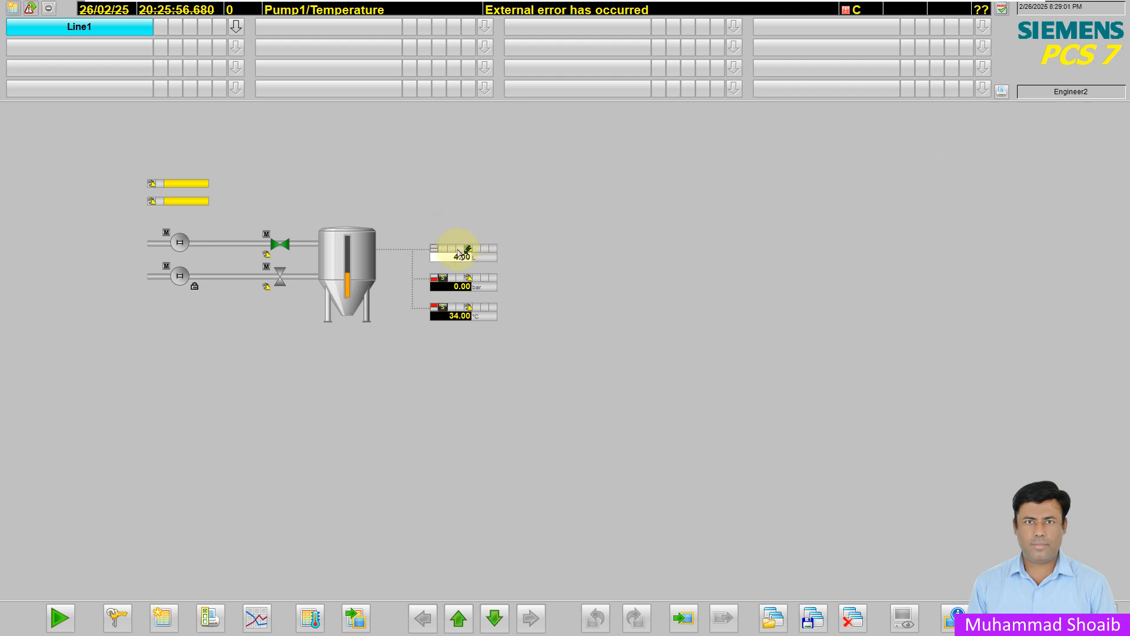
click(454, 260)
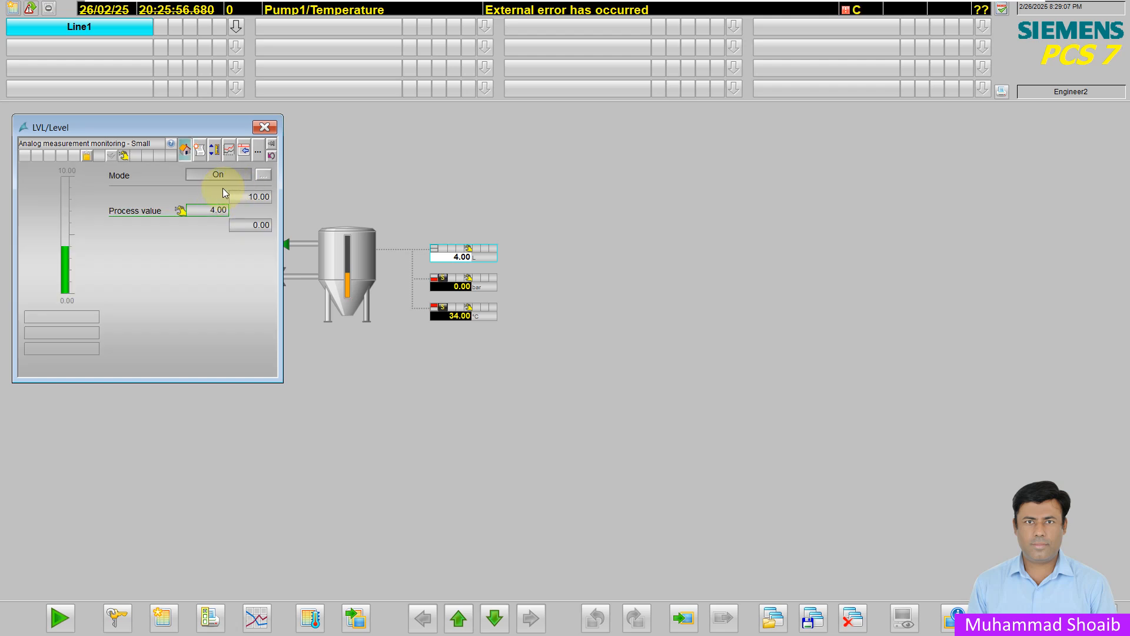
click(200, 209)
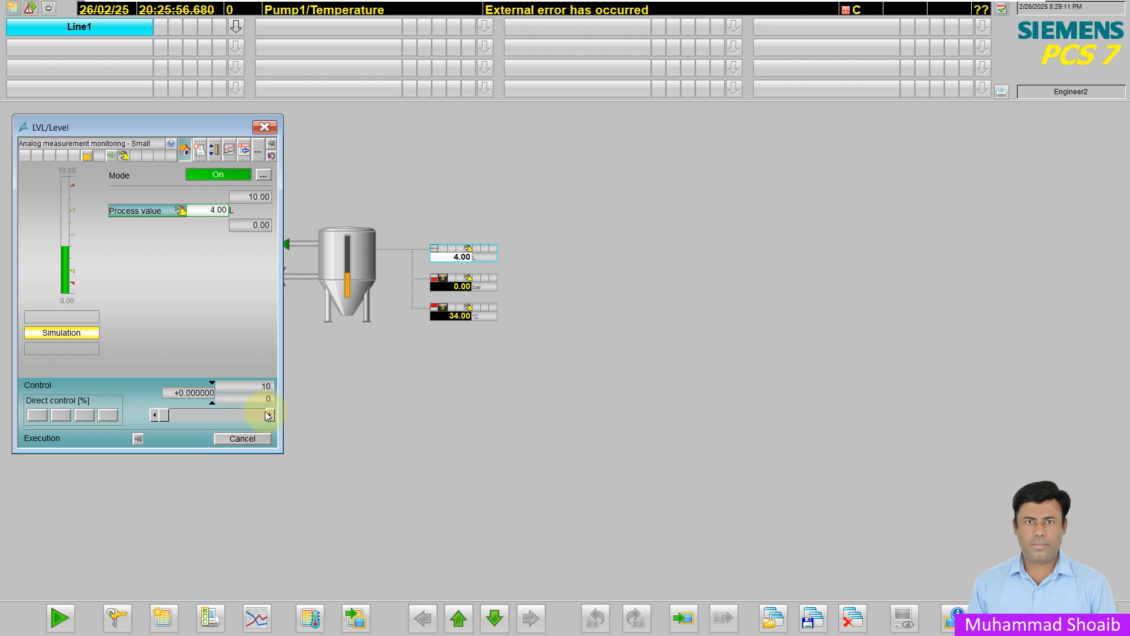
click(269, 414)
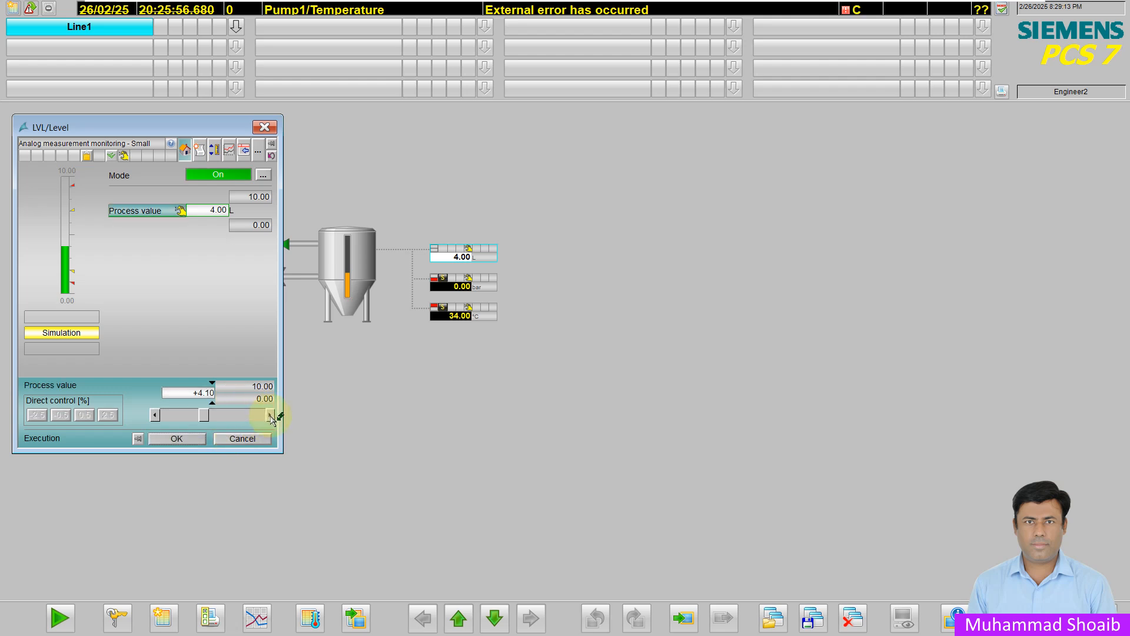
click(189, 438)
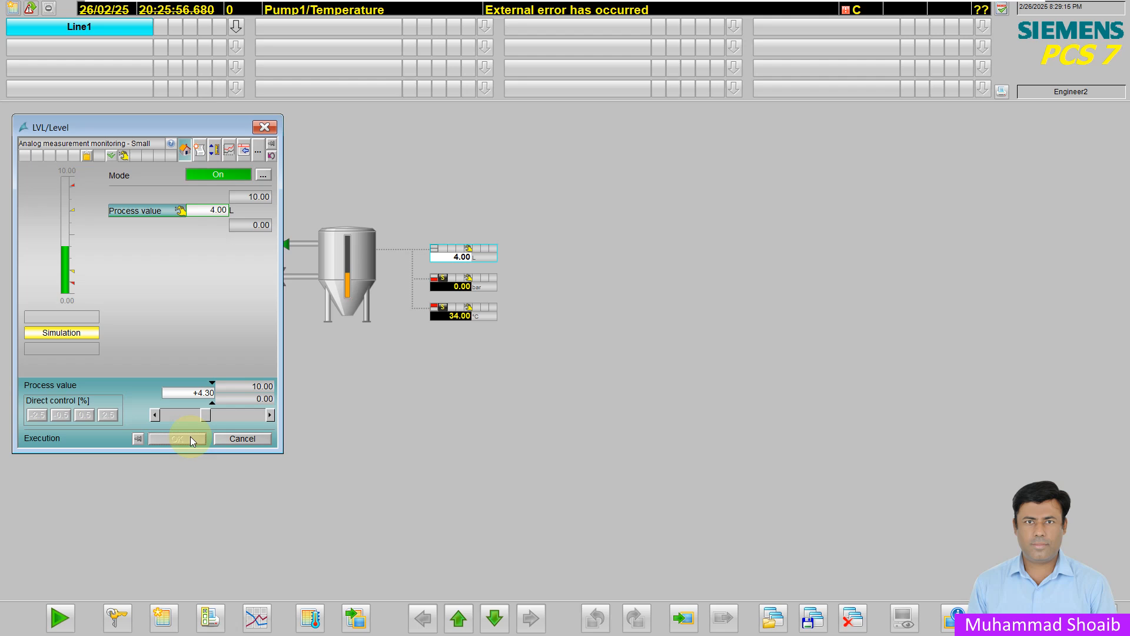